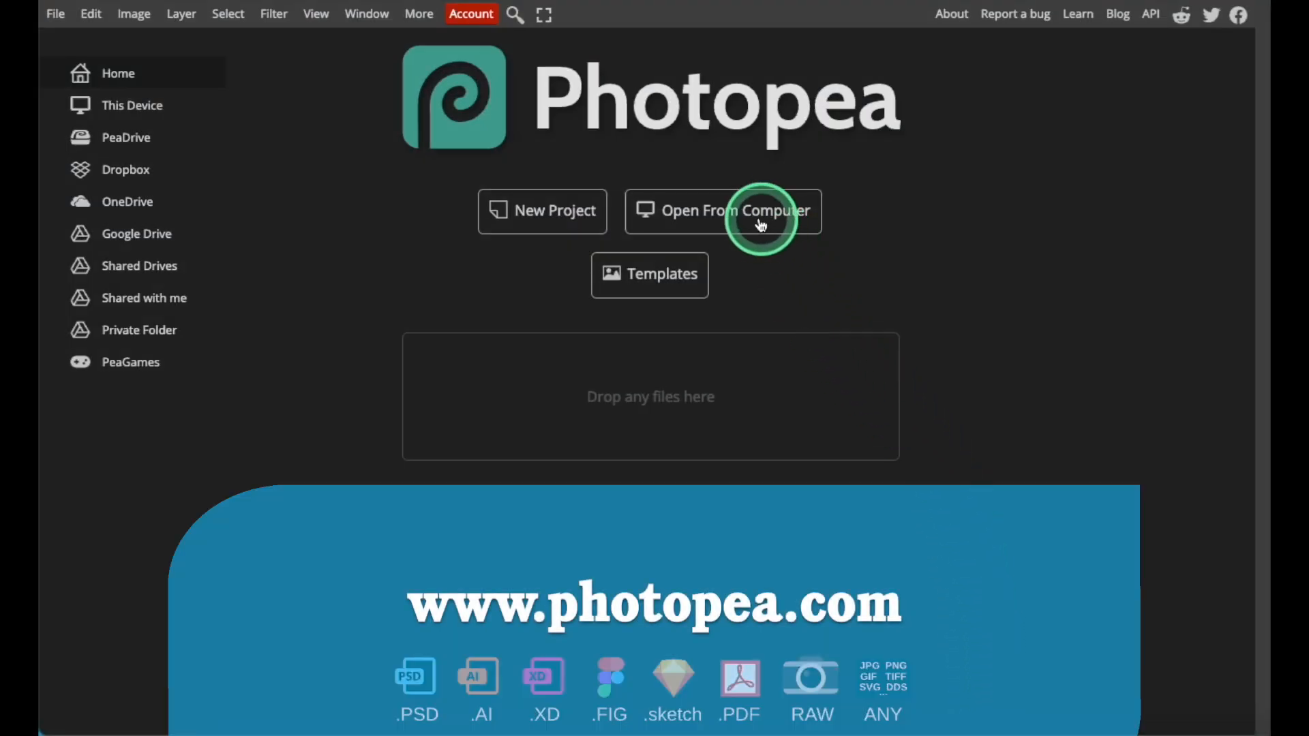
Step: Open the template image stacked-text-template-4-lines-ver2.png from the png folder on the computer
click(733, 219)
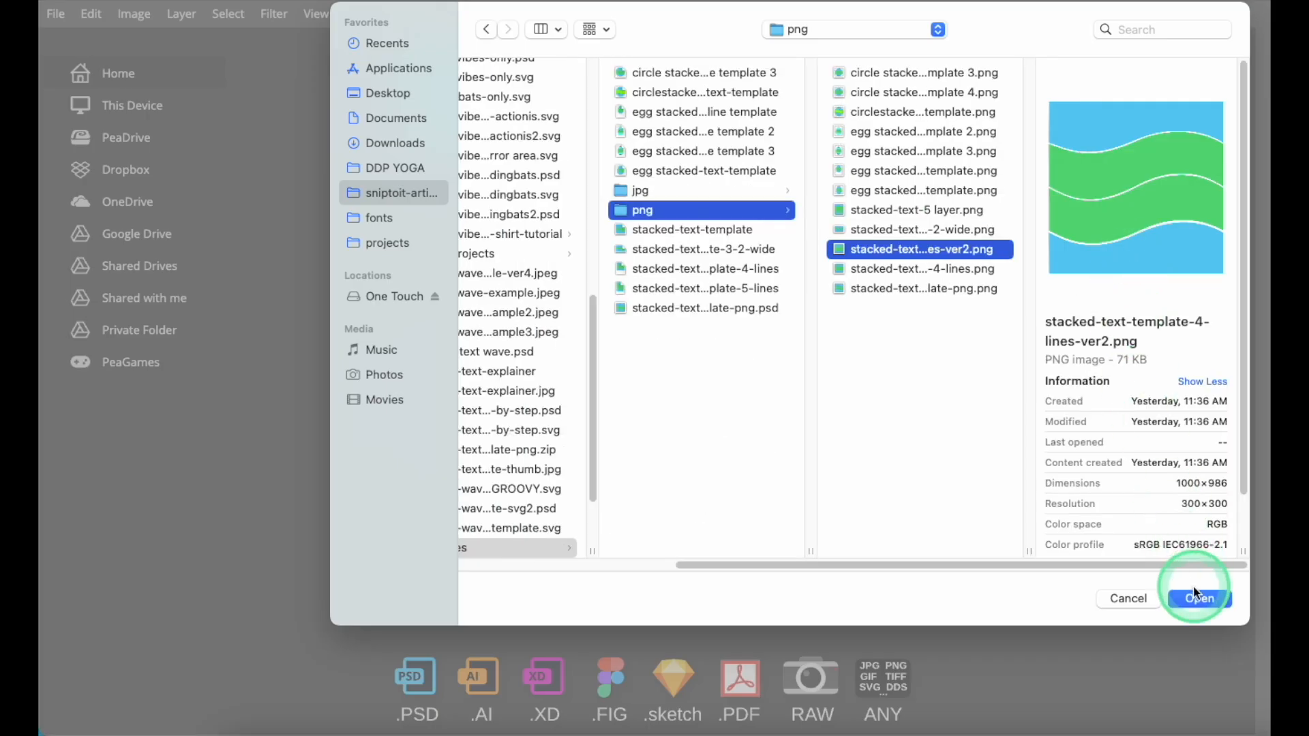
click(1199, 598)
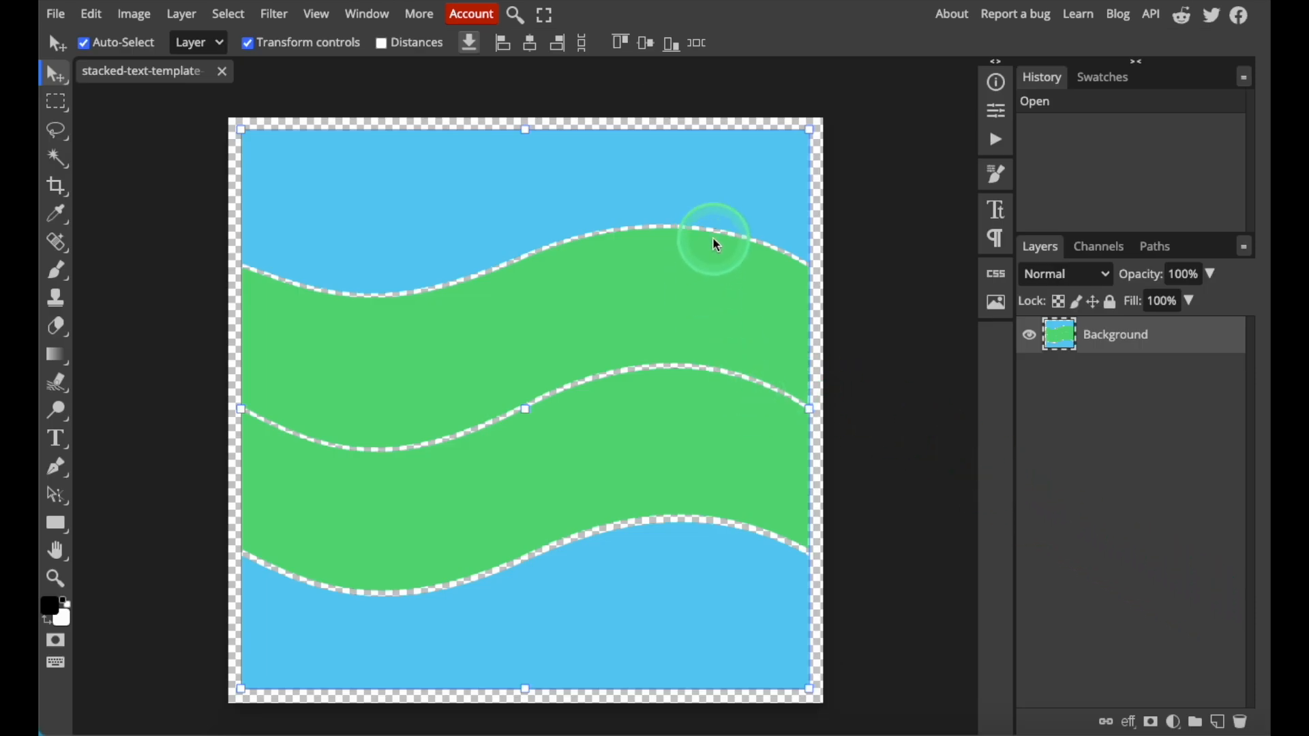
Step: Flip the wave template on the Background layer horizontally and lock the layer
click(91, 21)
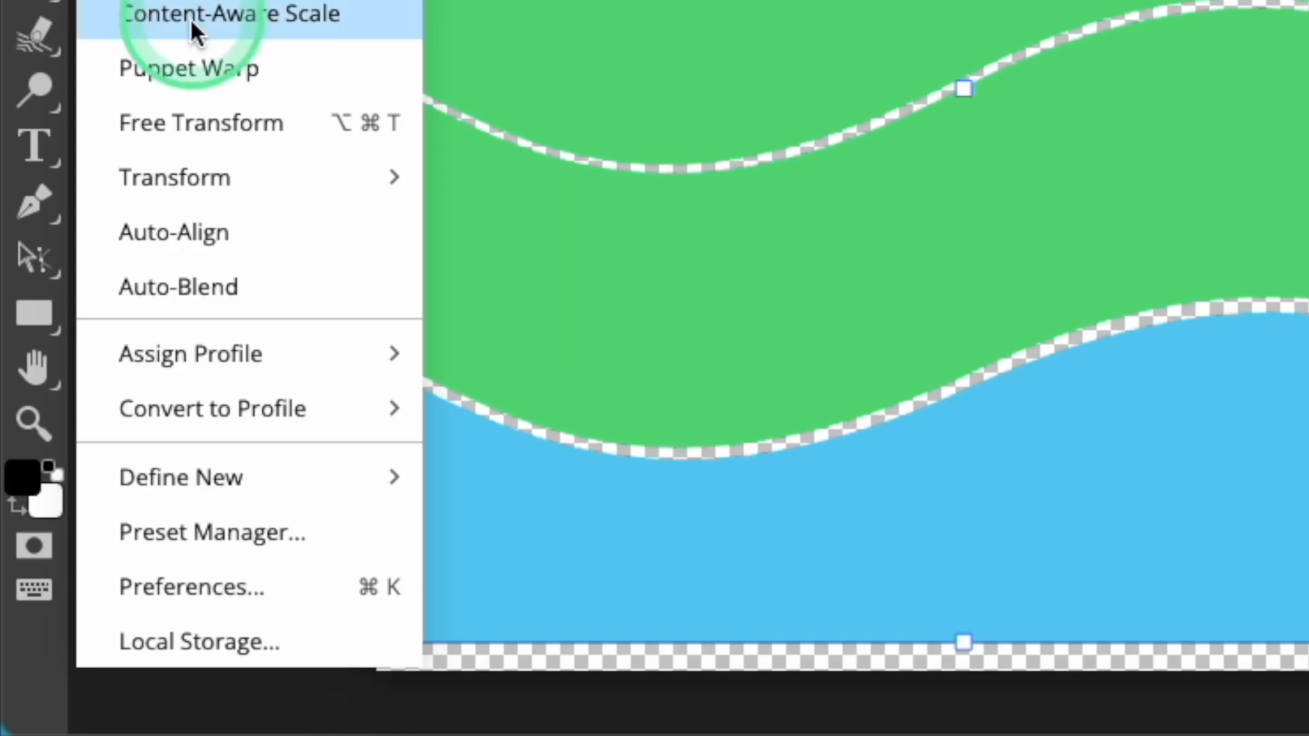
mouse_move(213, 180)
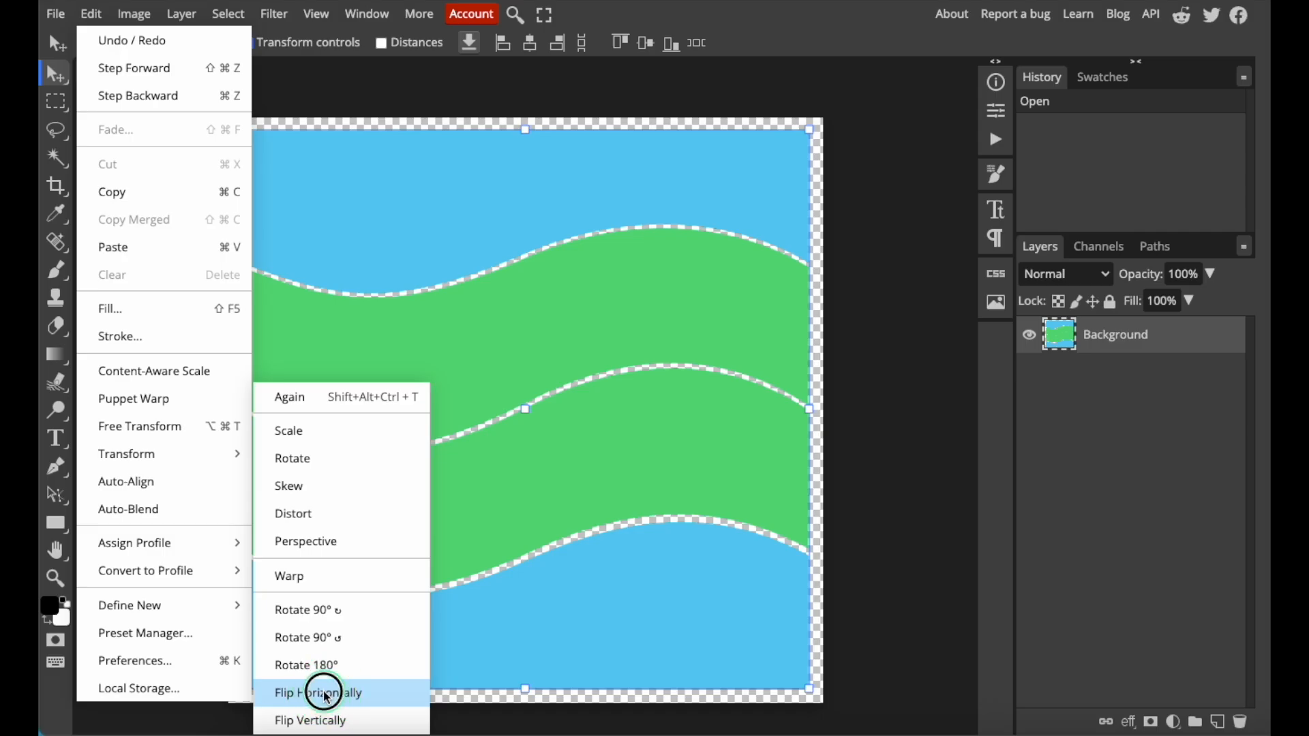
click(326, 695)
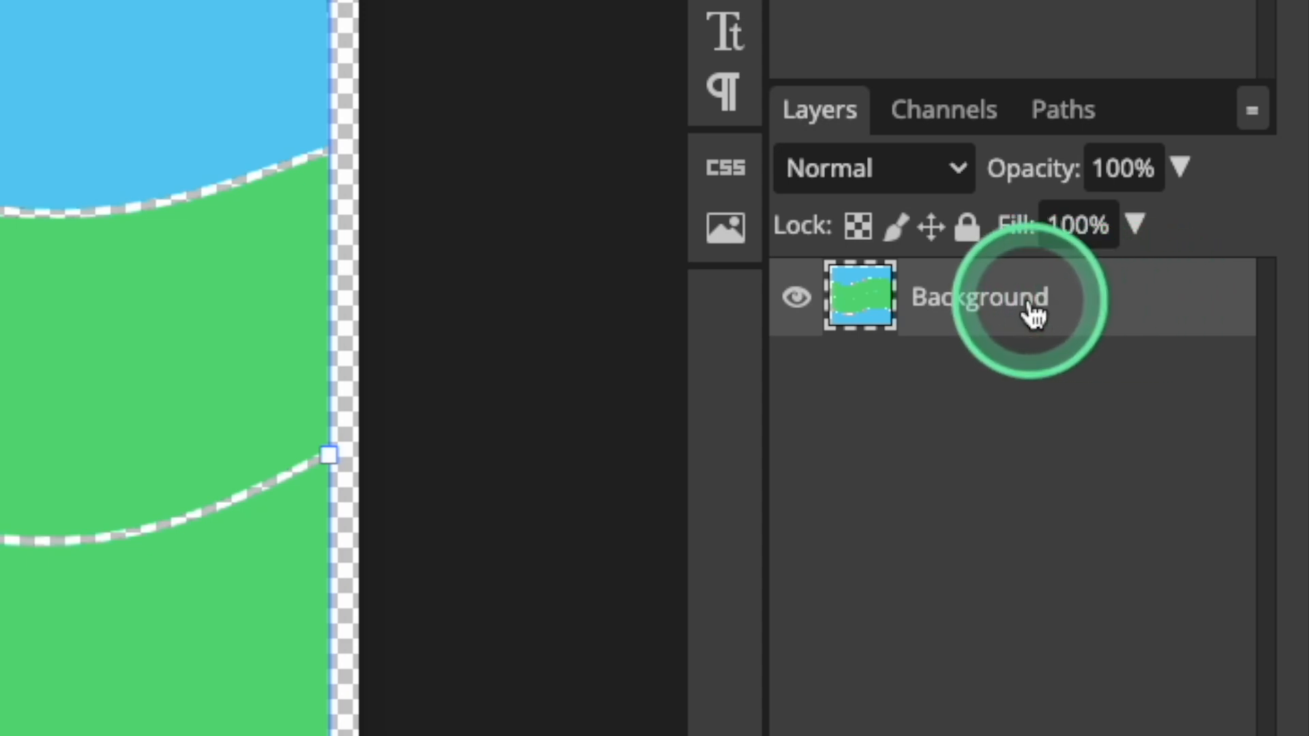
click(968, 227)
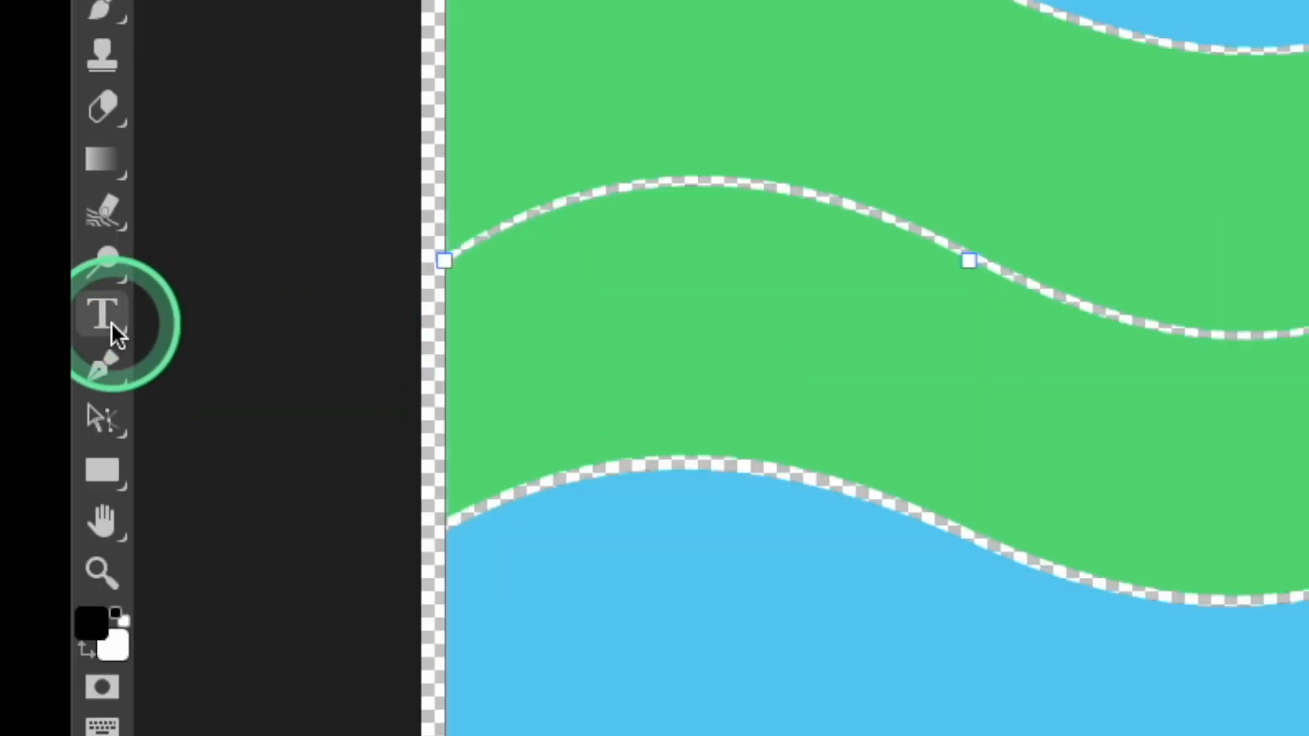
Step: Load the font file Super Magic.ttf for the Type tool and keep it available for future sessions
click(107, 322)
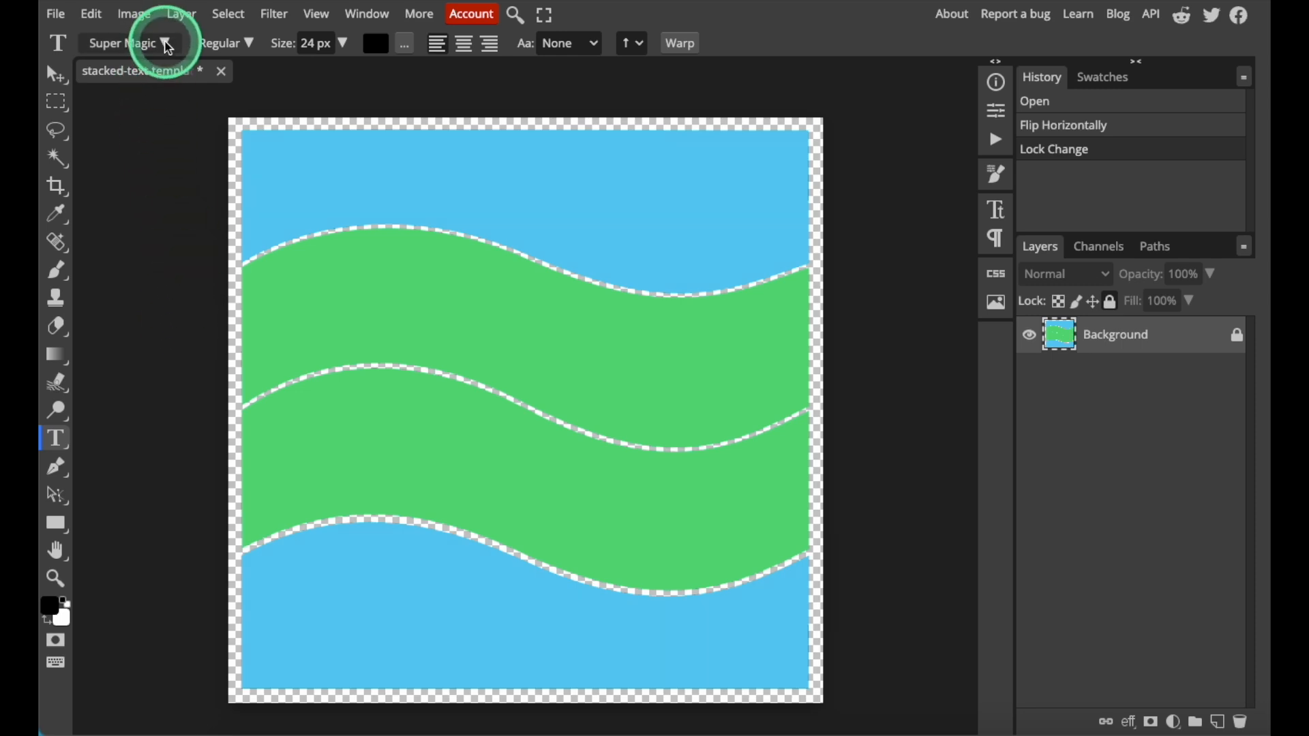
click(166, 44)
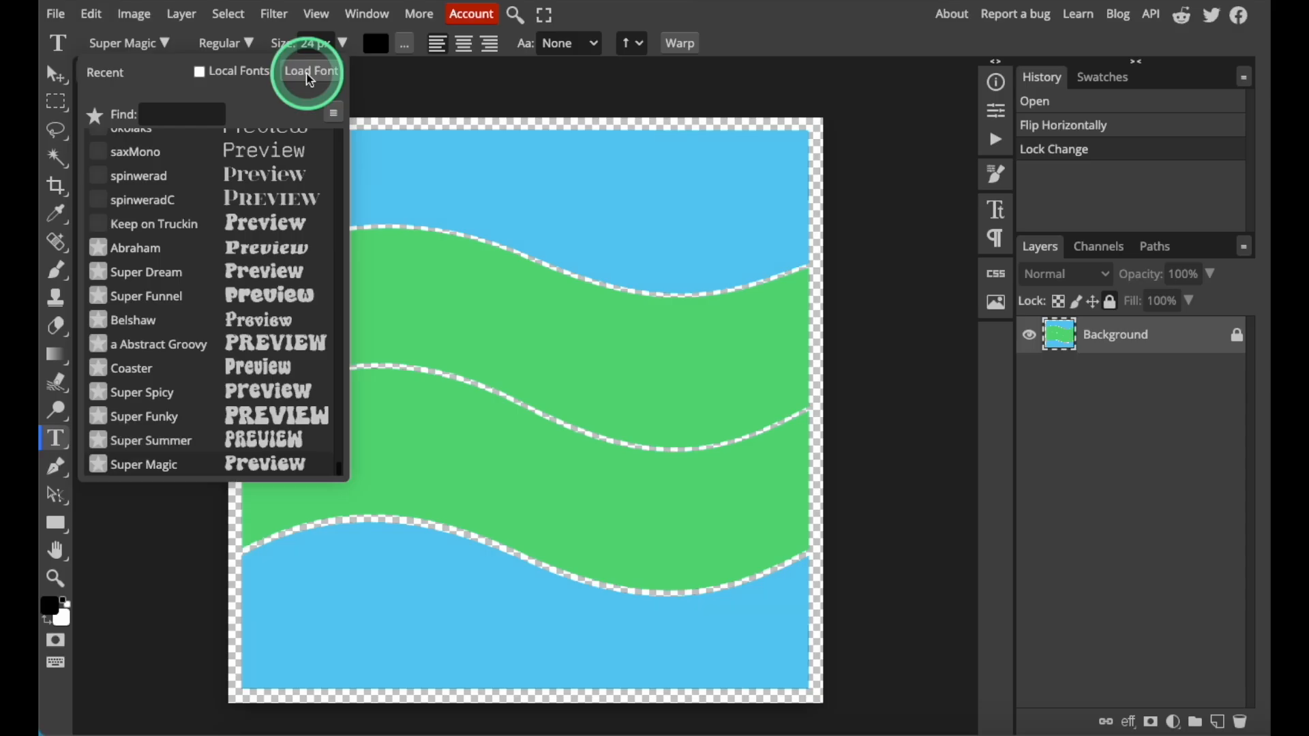
click(311, 77)
click(545, 268)
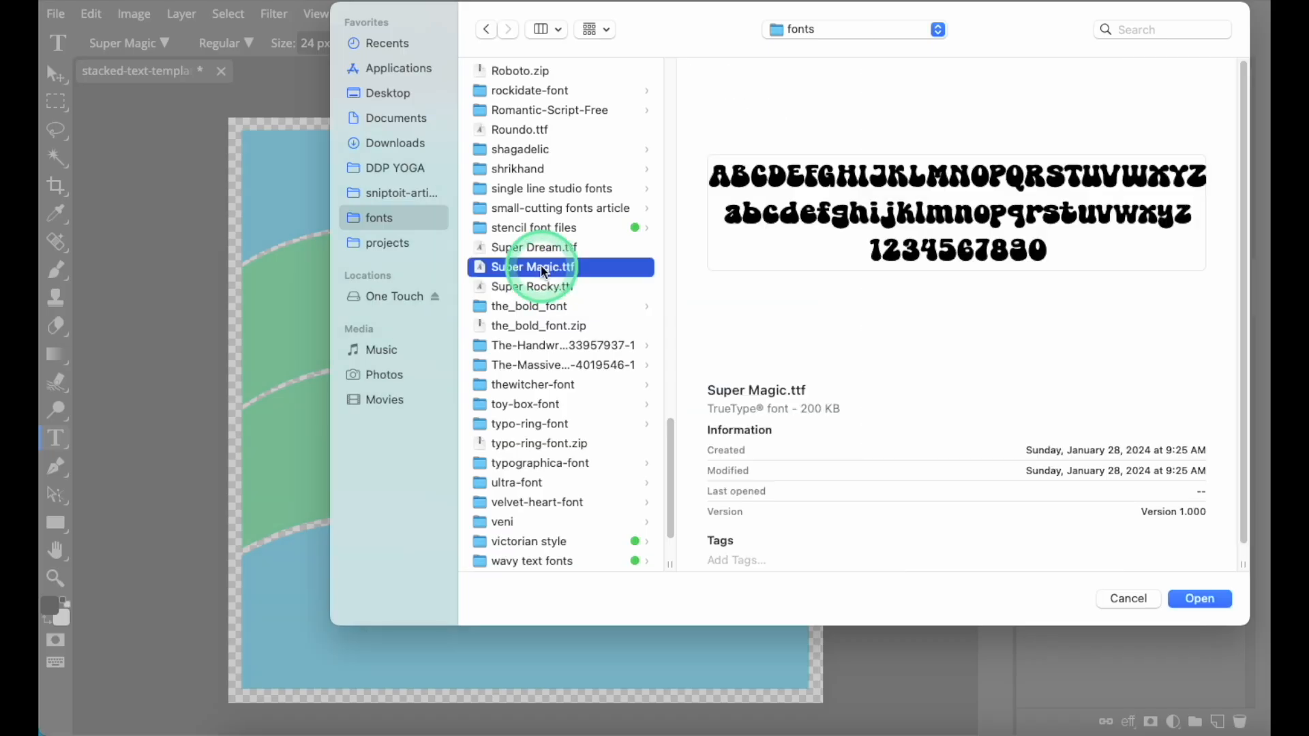
click(1200, 600)
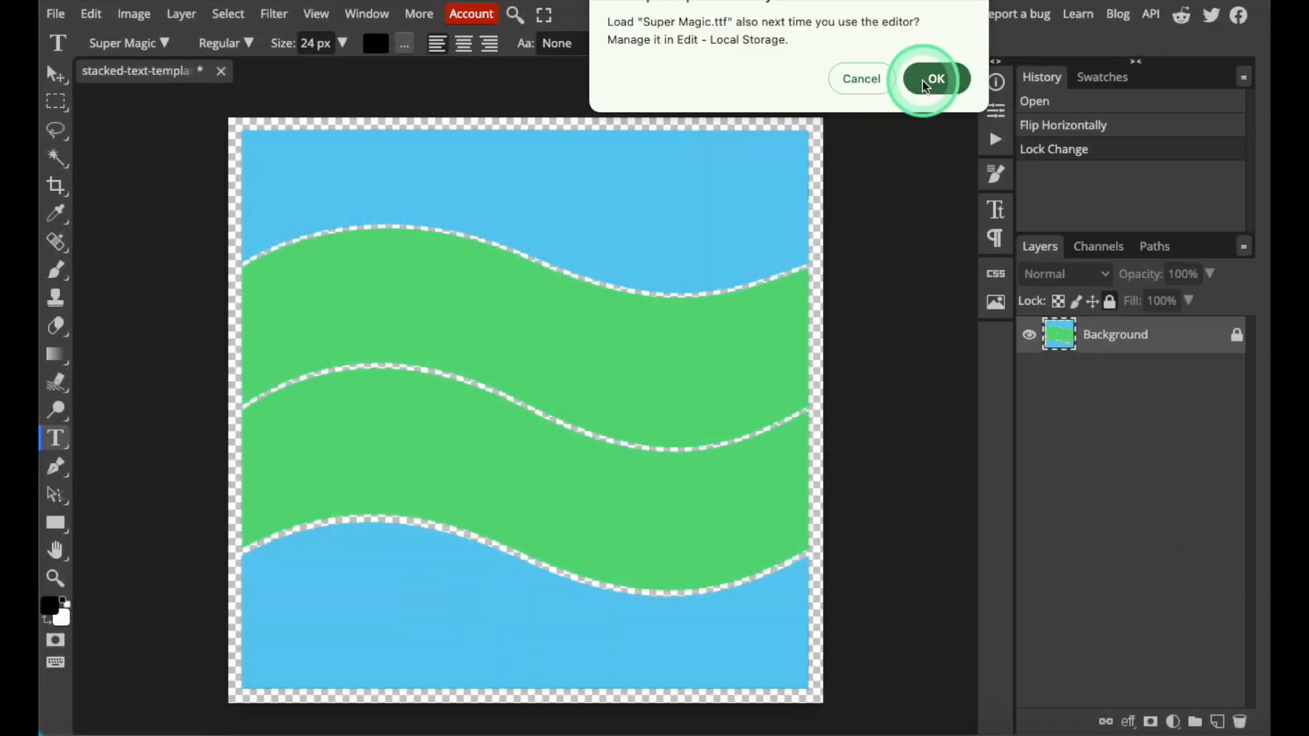
click(929, 82)
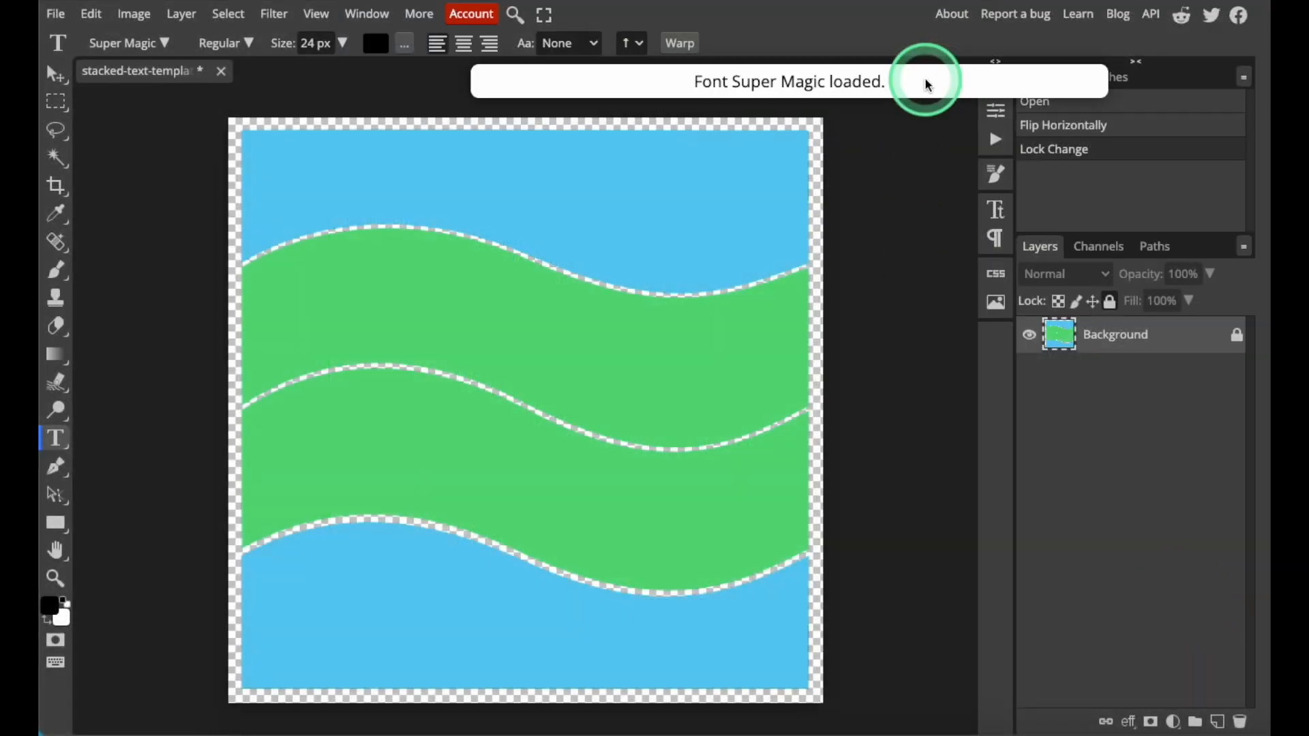
Step: Add the text "IN MY", scale it to about 824%, and centre it in the upper blue band
click(294, 191)
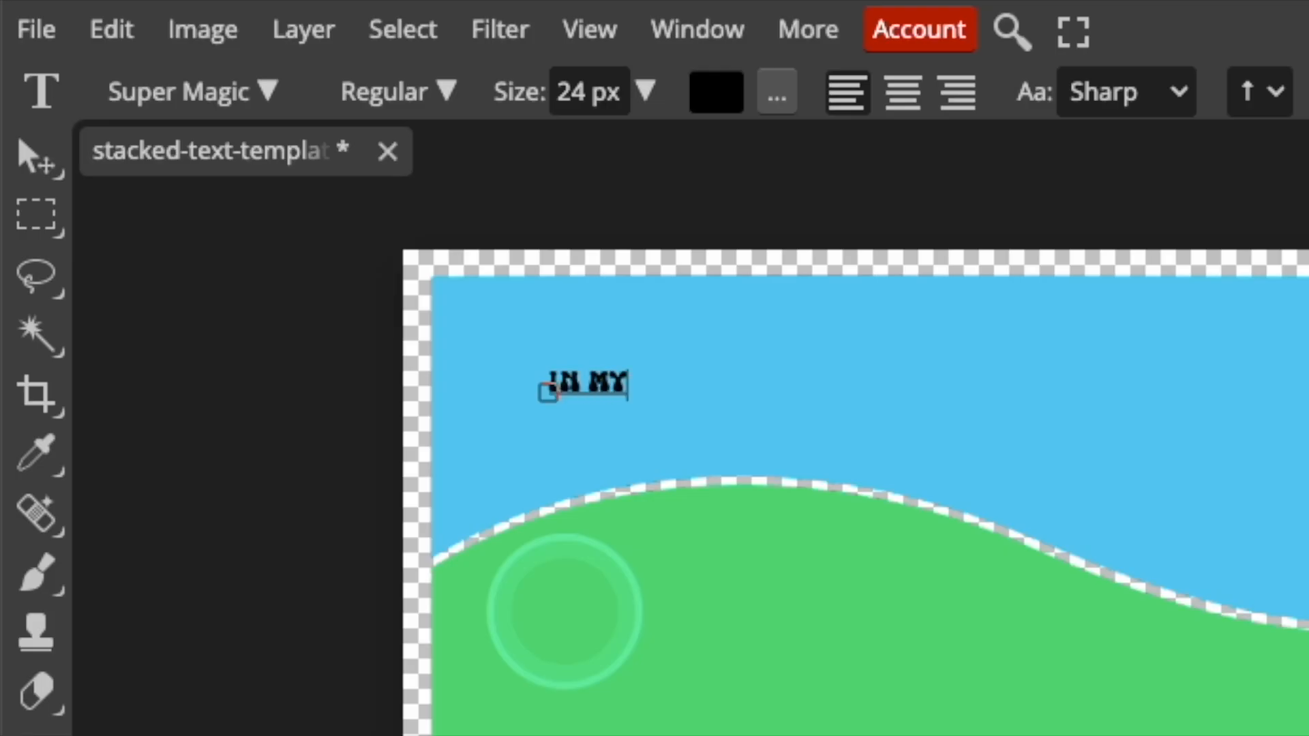
click(37, 161)
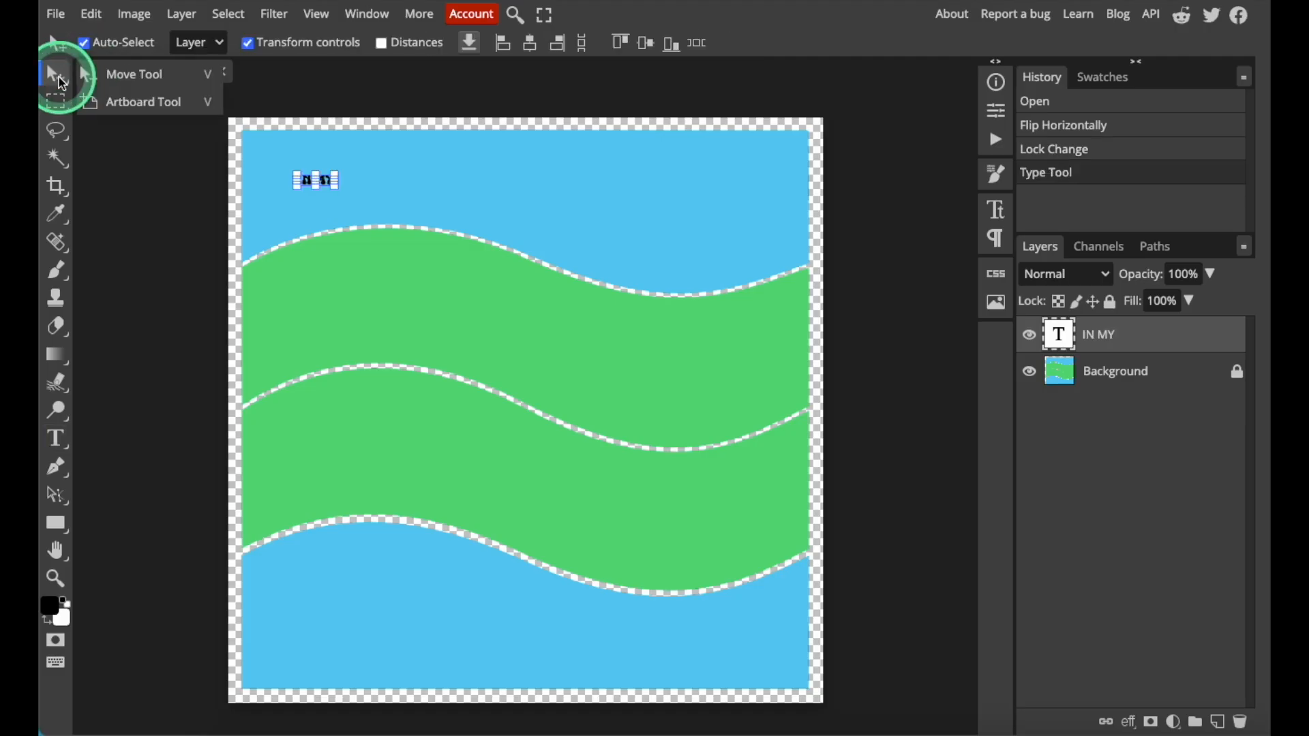
drag(336, 180, 605, 180)
drag(473, 182, 549, 189)
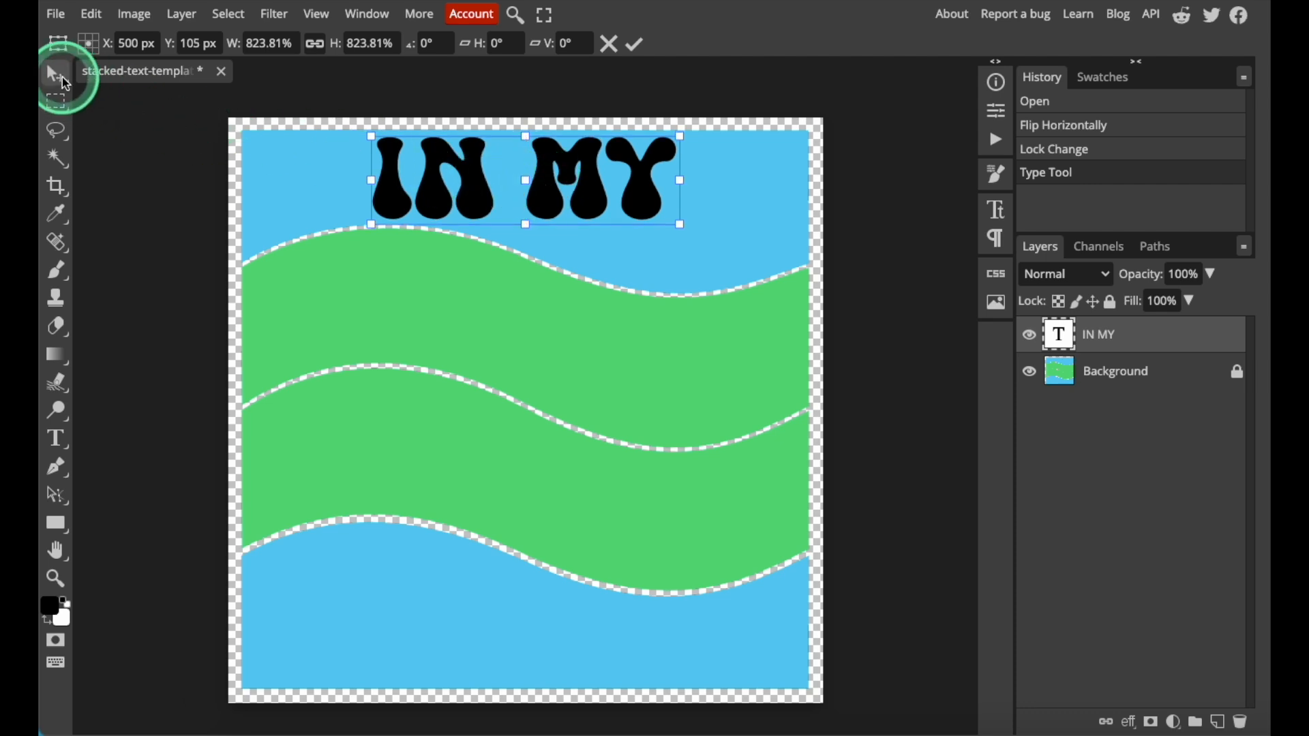
click(56, 73)
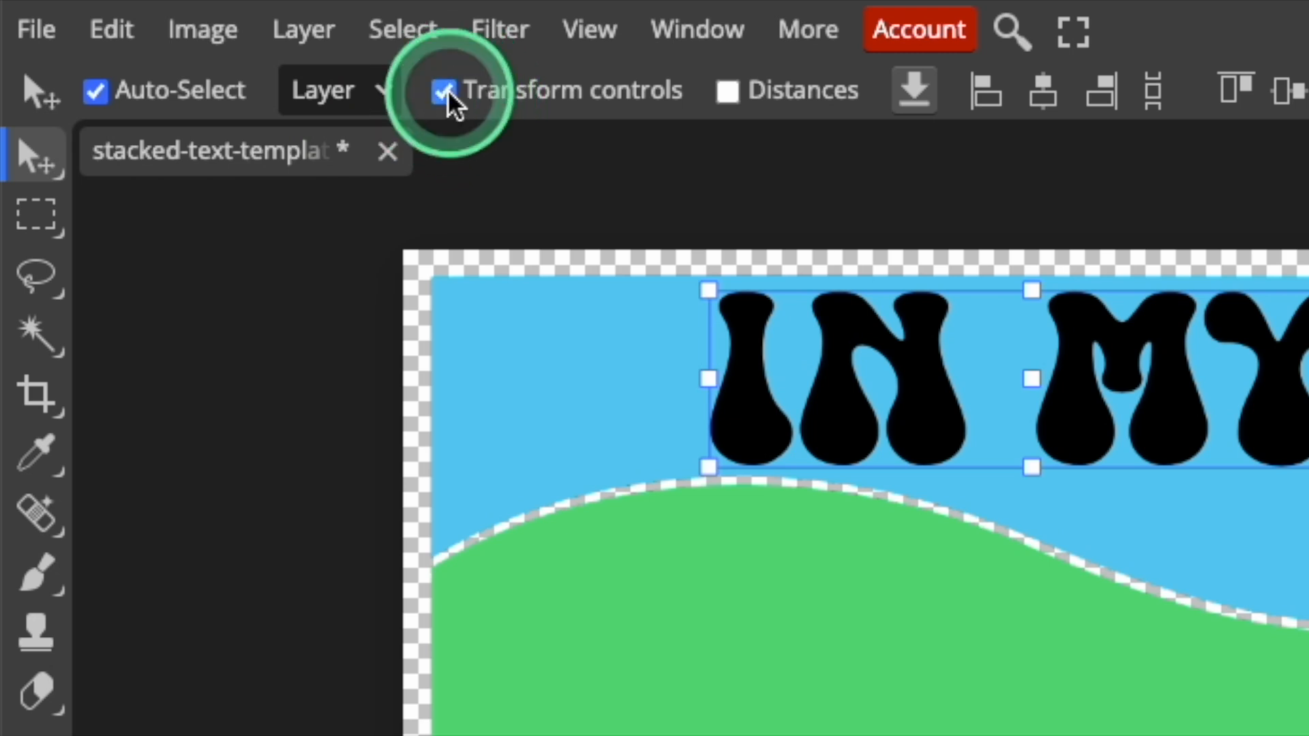
click(445, 92)
click(445, 92)
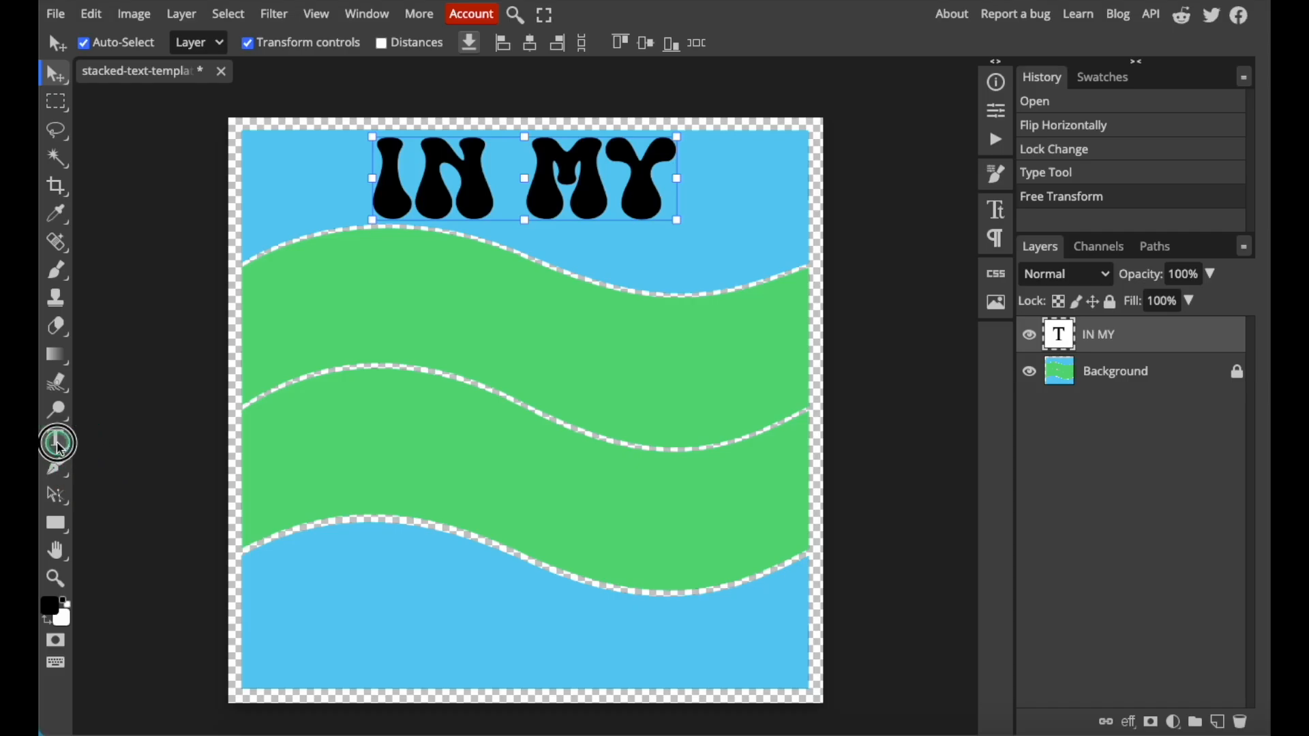
Step: Add the text "SUMMER" below "IN MY" and scale it to about 122% so it spans the template's width
click(57, 439)
click(371, 340)
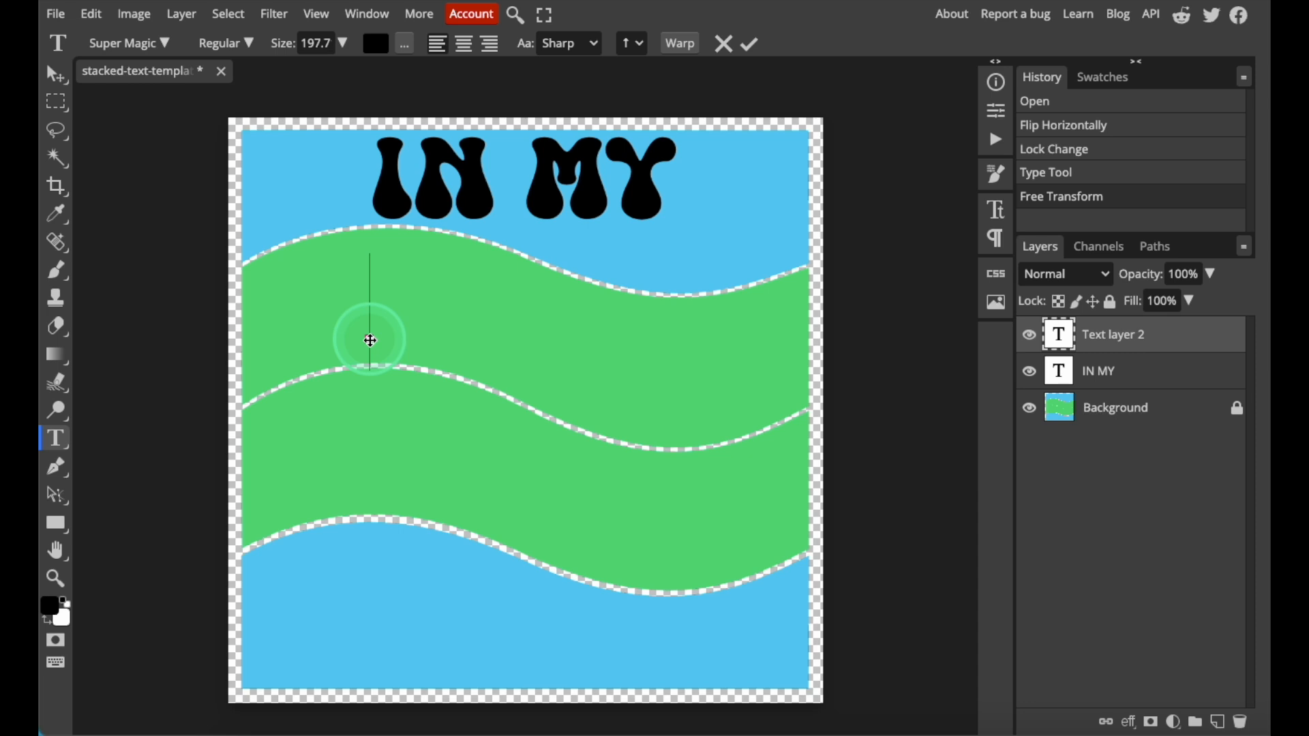
text(SUMMER)
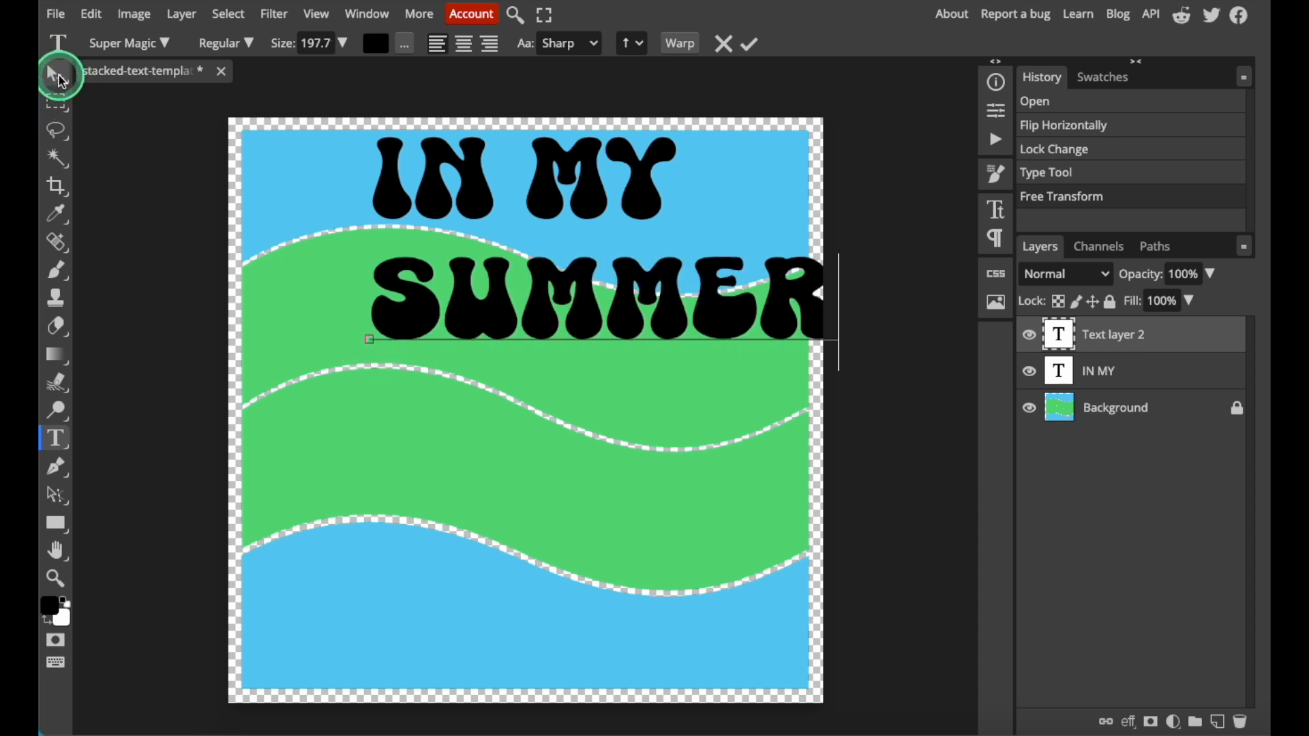
click(56, 74)
drag(380, 292, 272, 321)
drag(707, 351, 798, 382)
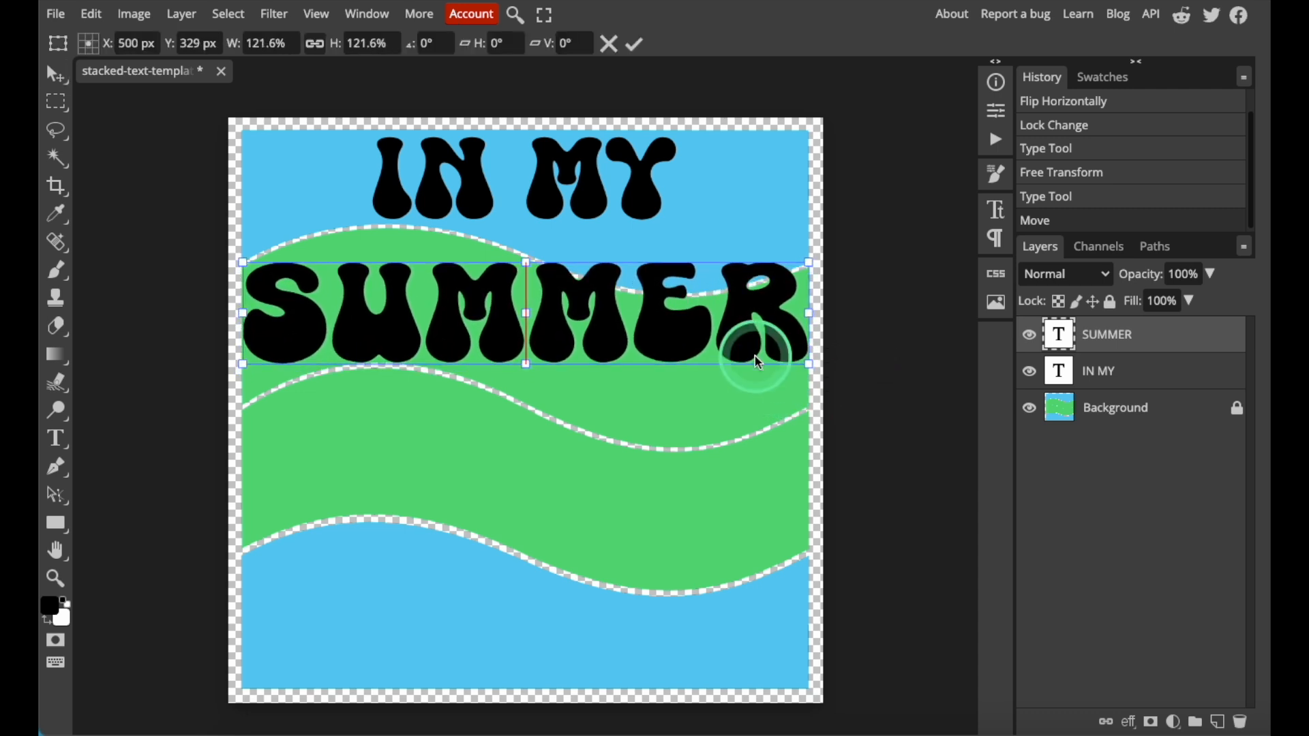
Step: Add the text "VACAY" below "SUMMER", enlarge it to span the template's width, and place it over the lower green band
click(56, 438)
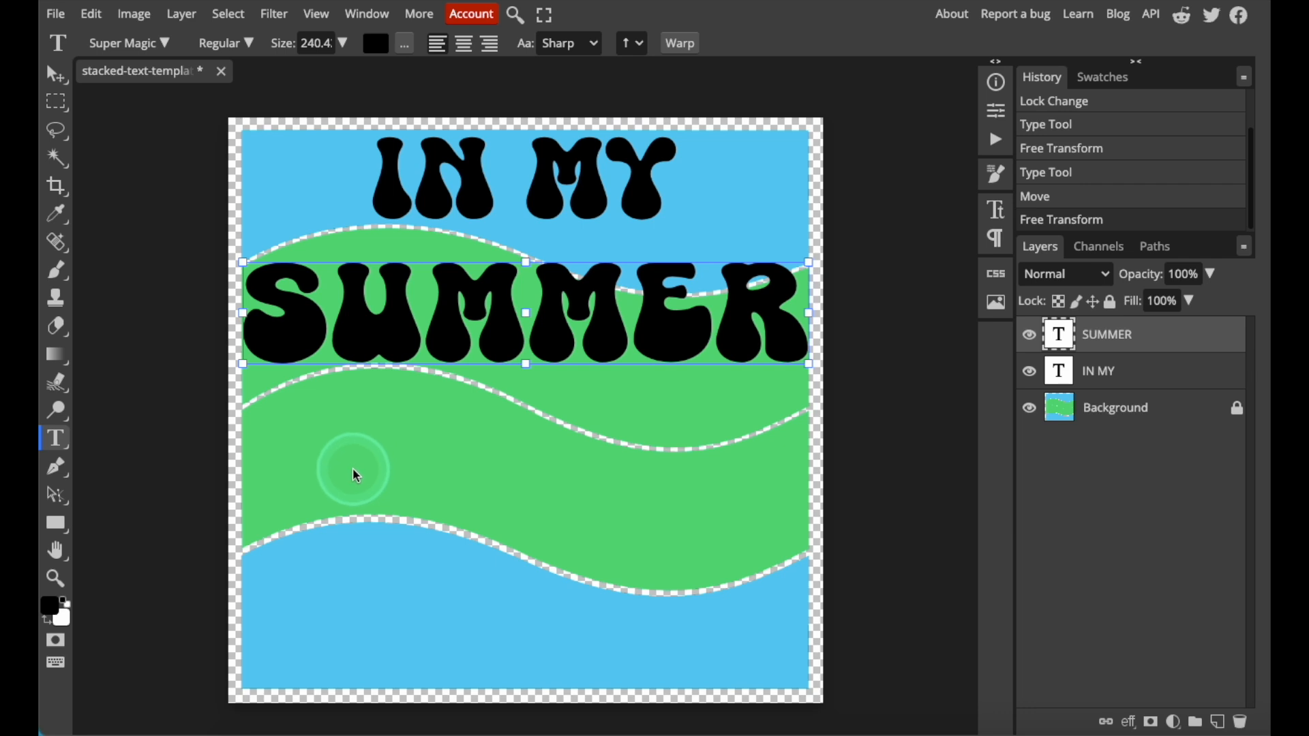
click(354, 471)
text(VACAY)
click(56, 73)
click(372, 471)
drag(372, 472, 246, 512)
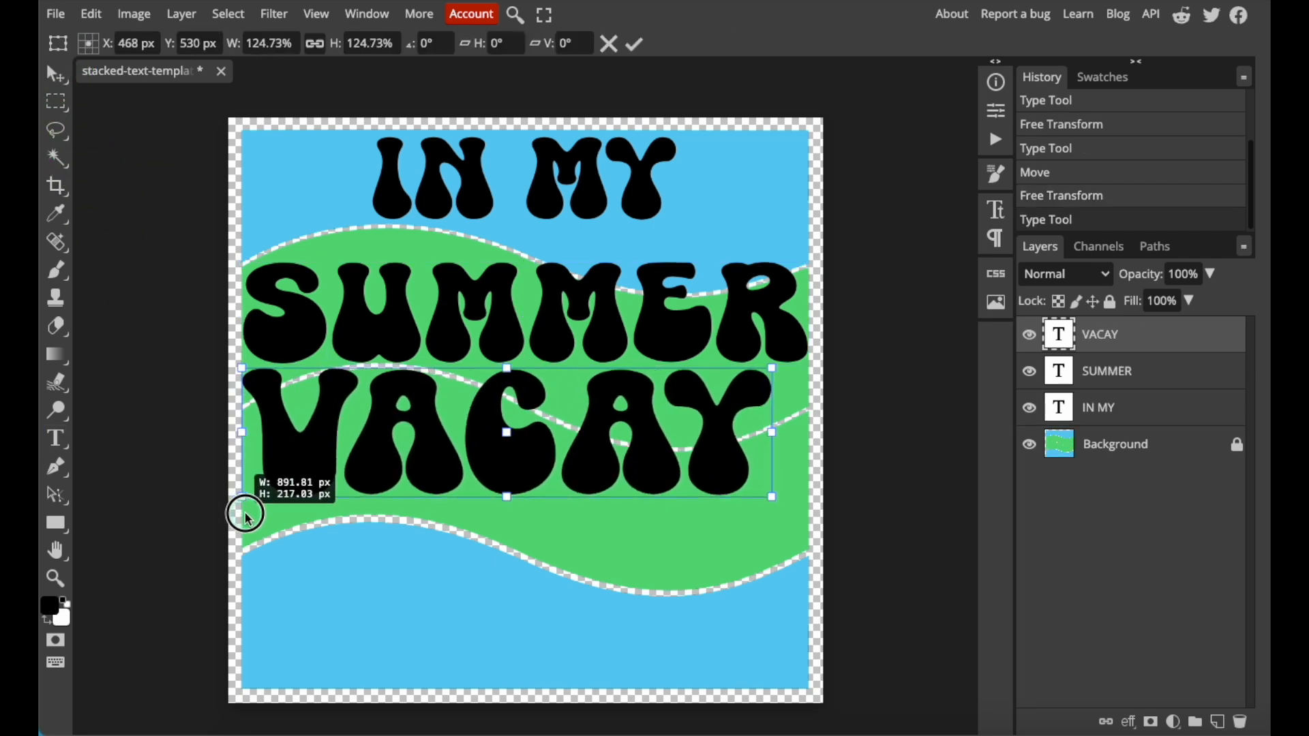
drag(774, 494, 806, 505)
drag(724, 473, 723, 506)
Step: Start a new text layer in the lower blue band beneath "VACAY"
click(57, 440)
click(433, 635)
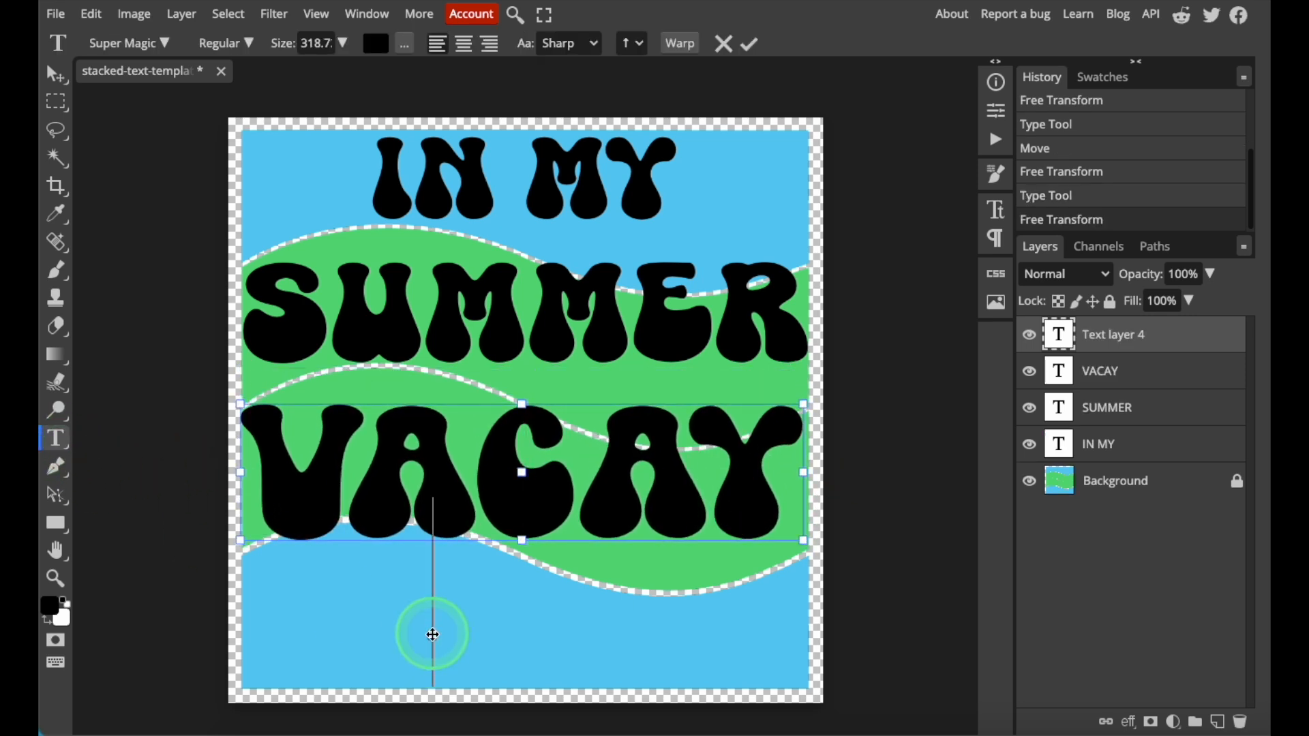
text(IN M)
key(BackSpace)
key(BackSpace)
key(BackSpace)
key(BackSpace)
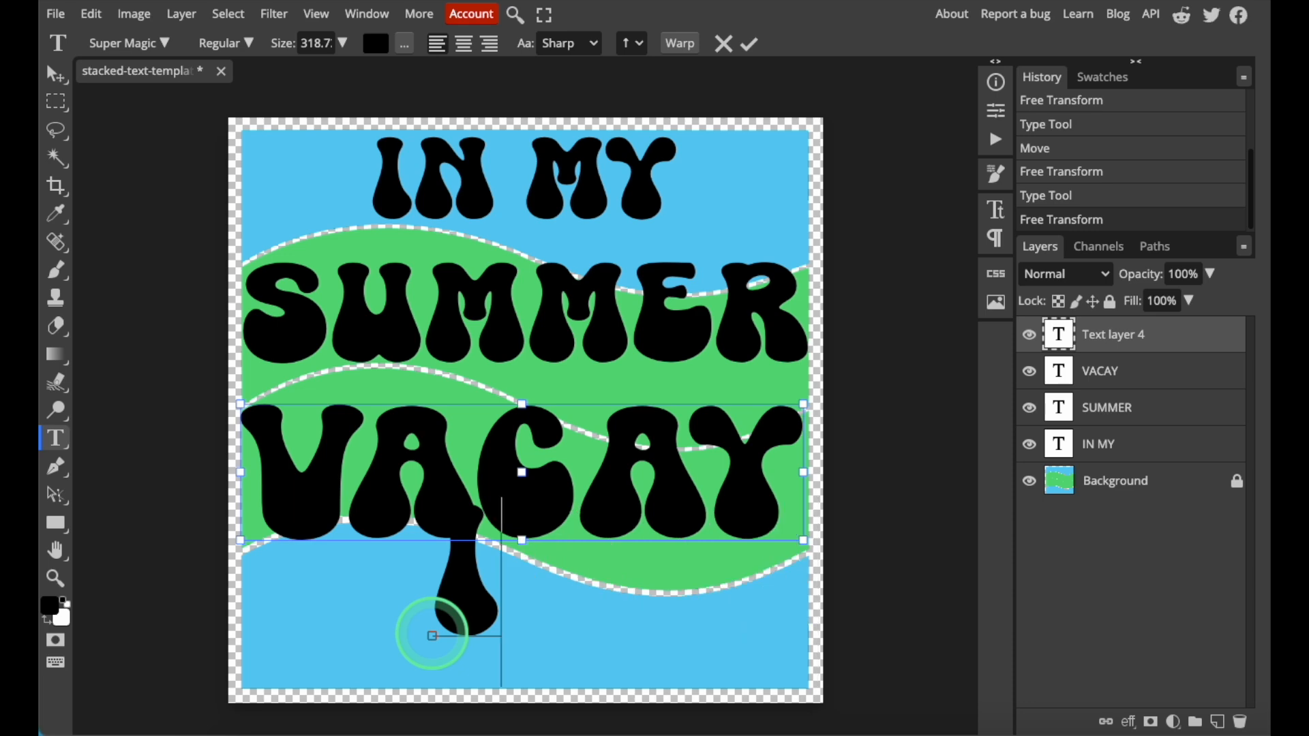
Step: Enter "ERA" as the fourth line, scale it to about 85%, and centre it in the lower blue band
text(ERA)
click(56, 74)
drag(631, 582, 547, 630)
drag(717, 556, 662, 577)
drag(587, 628, 606, 630)
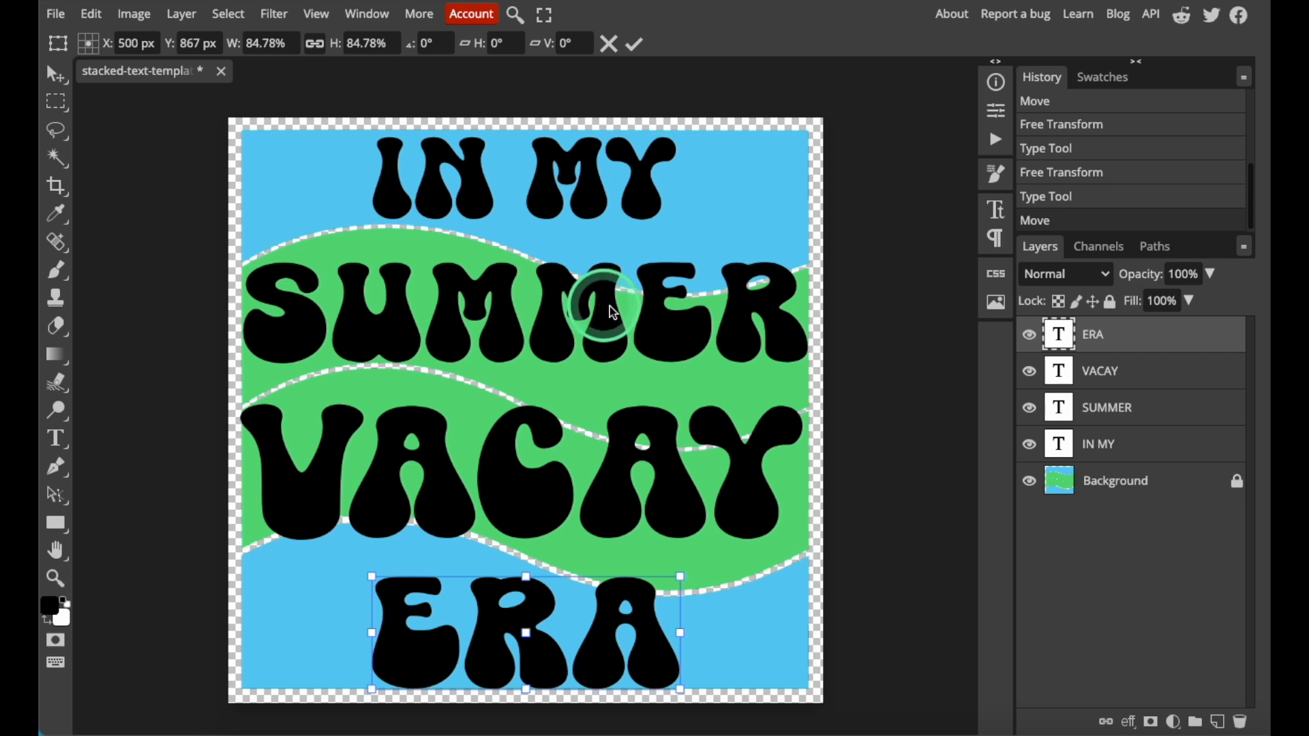
Step: Move the "SUMMER" text slightly down within the upper green band, keeping it horizontally centred
click(1115, 407)
drag(616, 308, 575, 301)
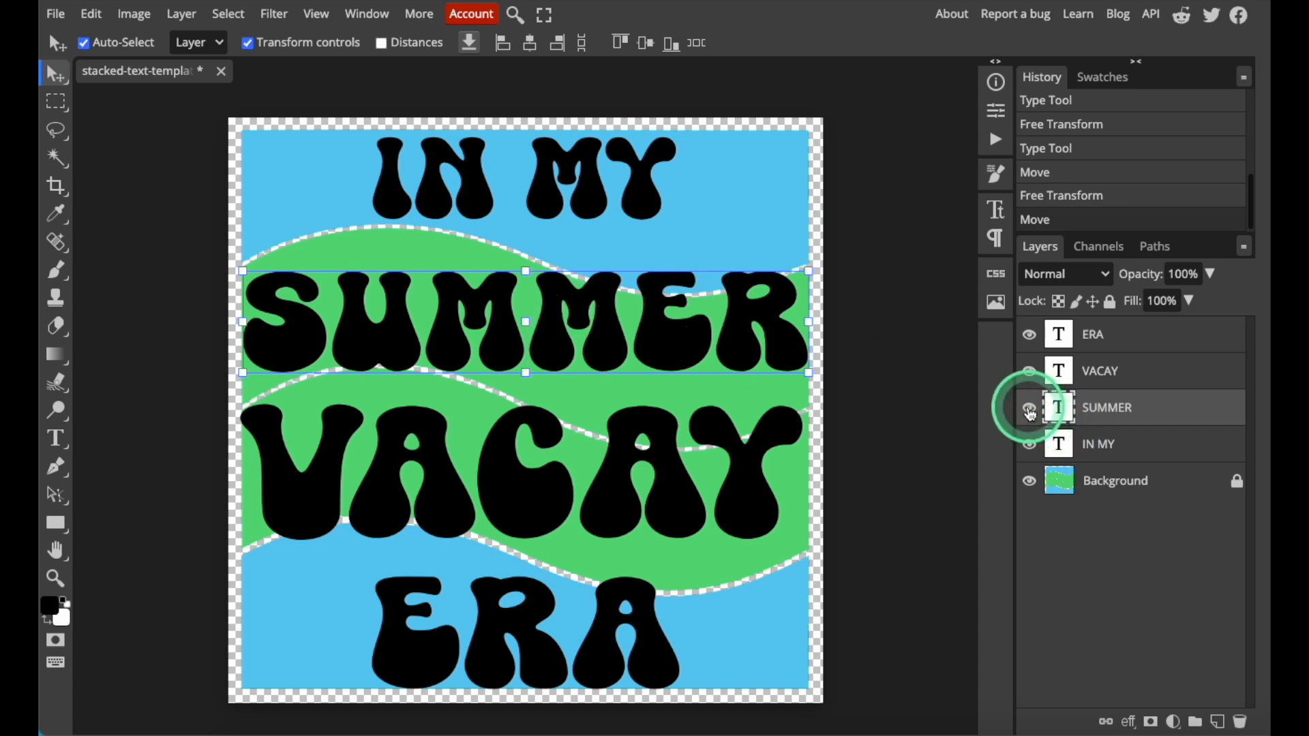
Step: Hide the SUMMER, VACAY and ERA text layers
click(1030, 411)
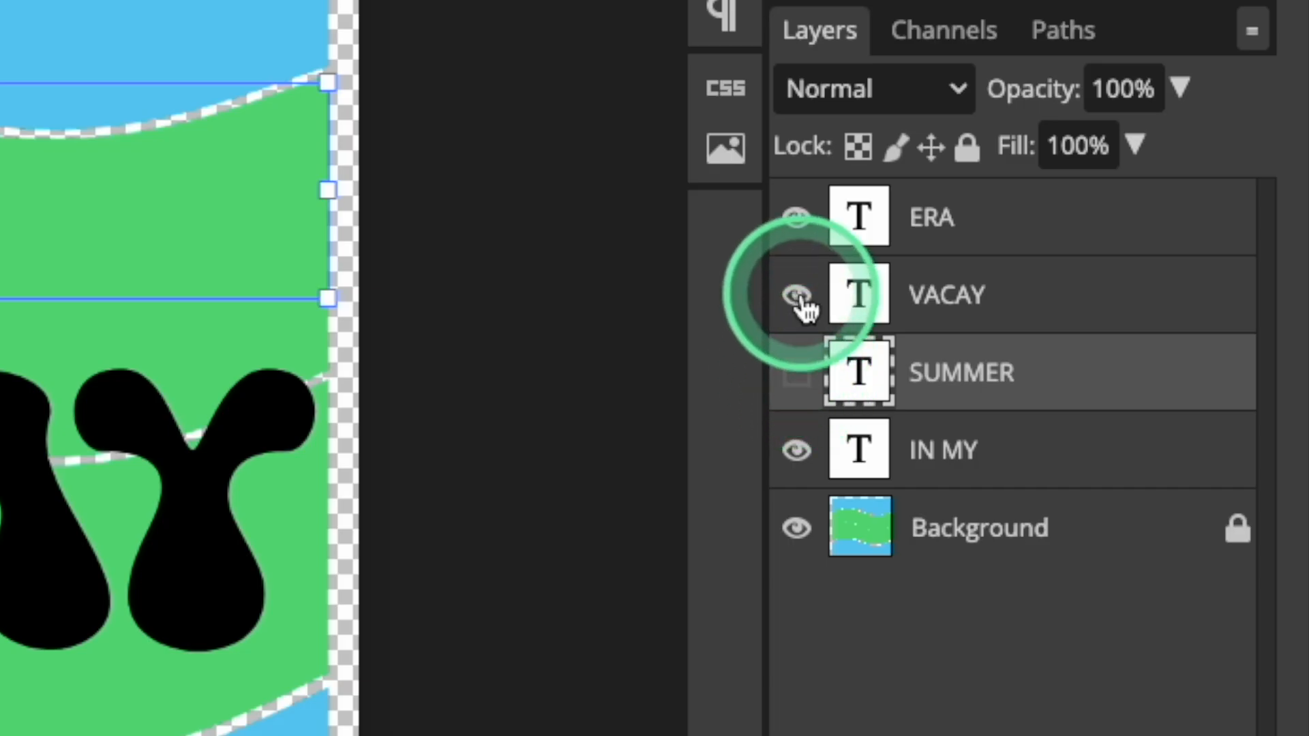
click(1032, 374)
click(797, 220)
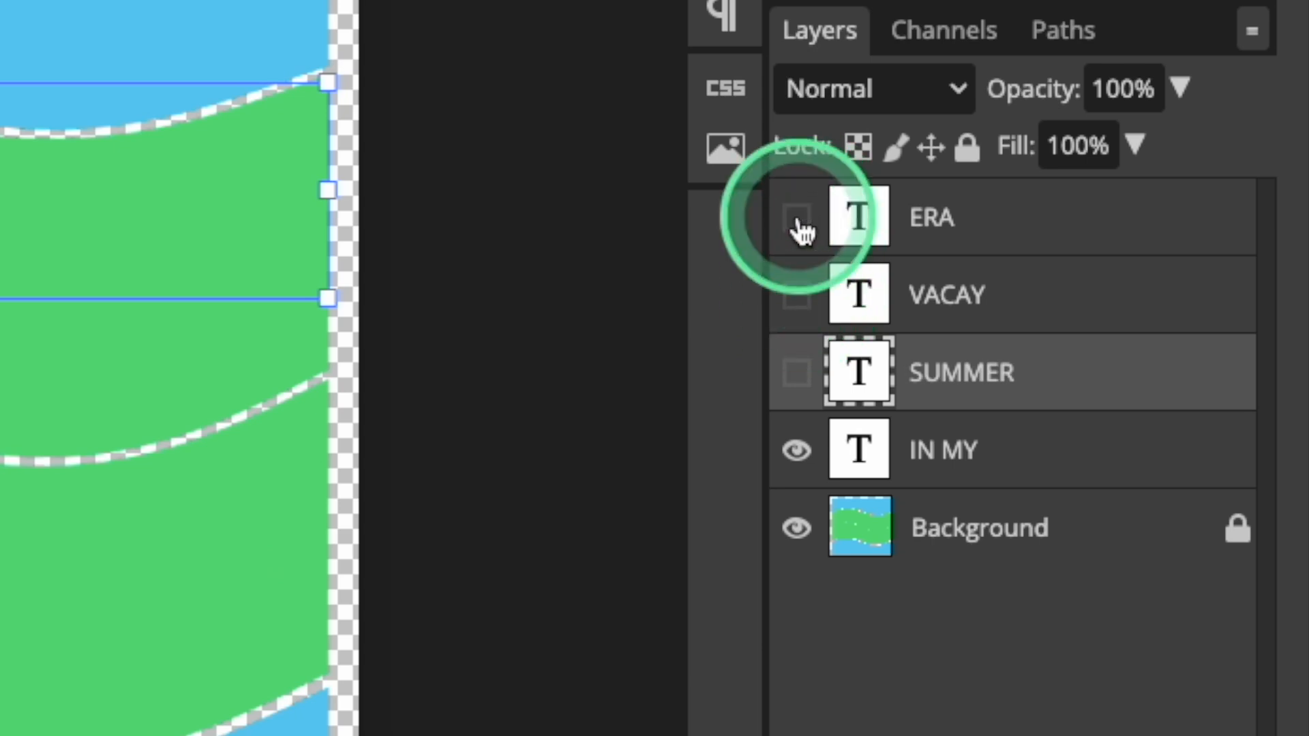
Step: Convert the IN MY text layer to a shape
click(931, 452)
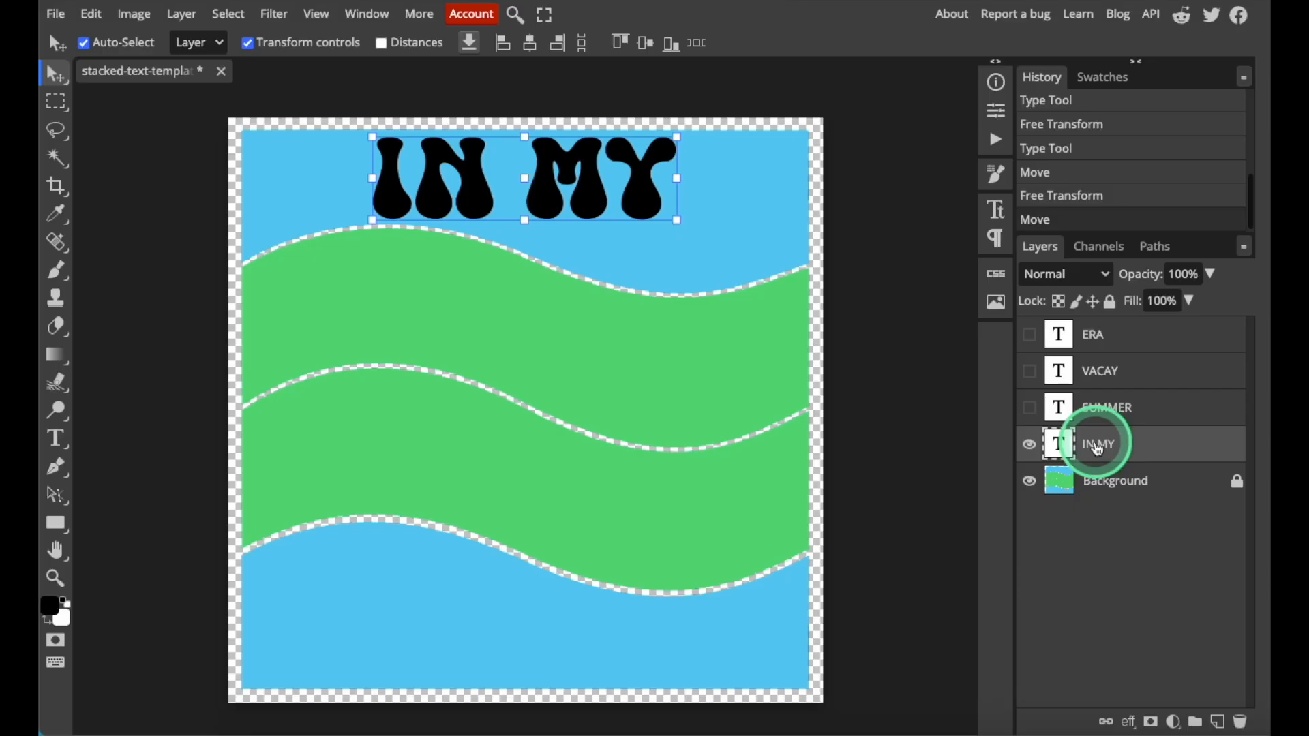
right_click(1098, 448)
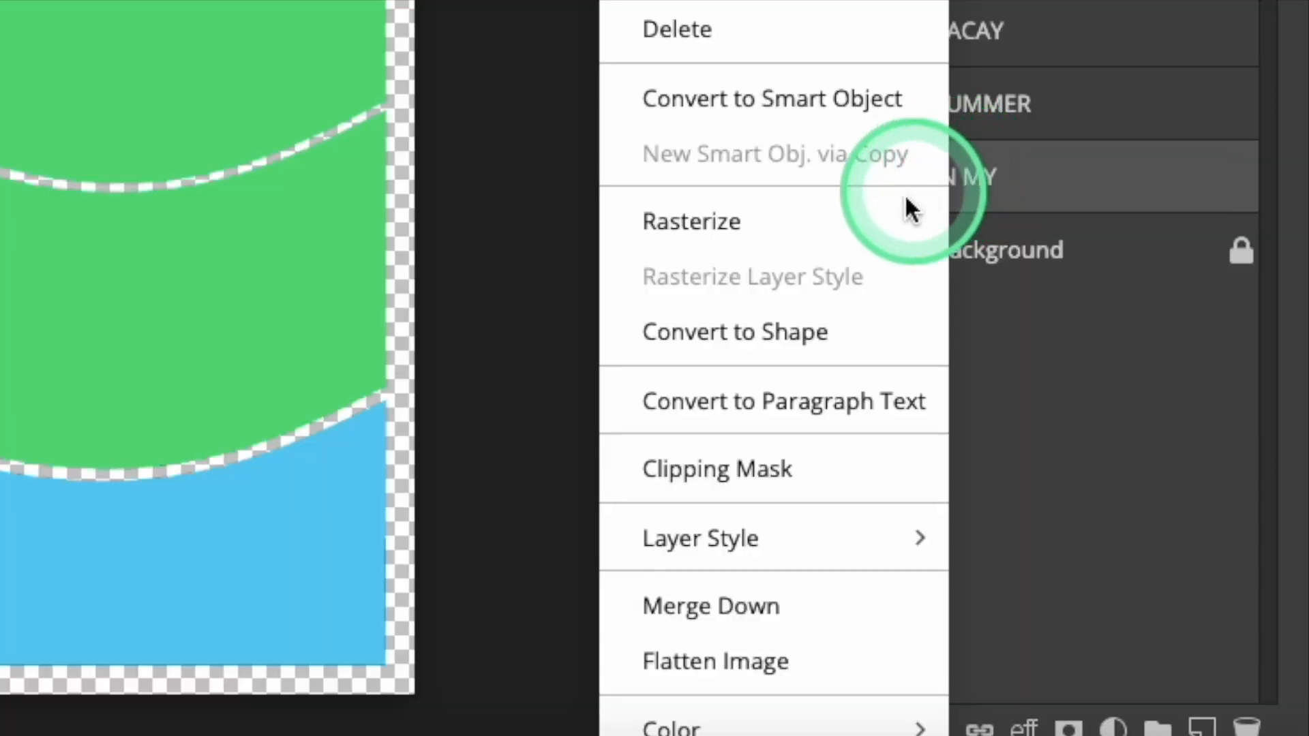
click(791, 333)
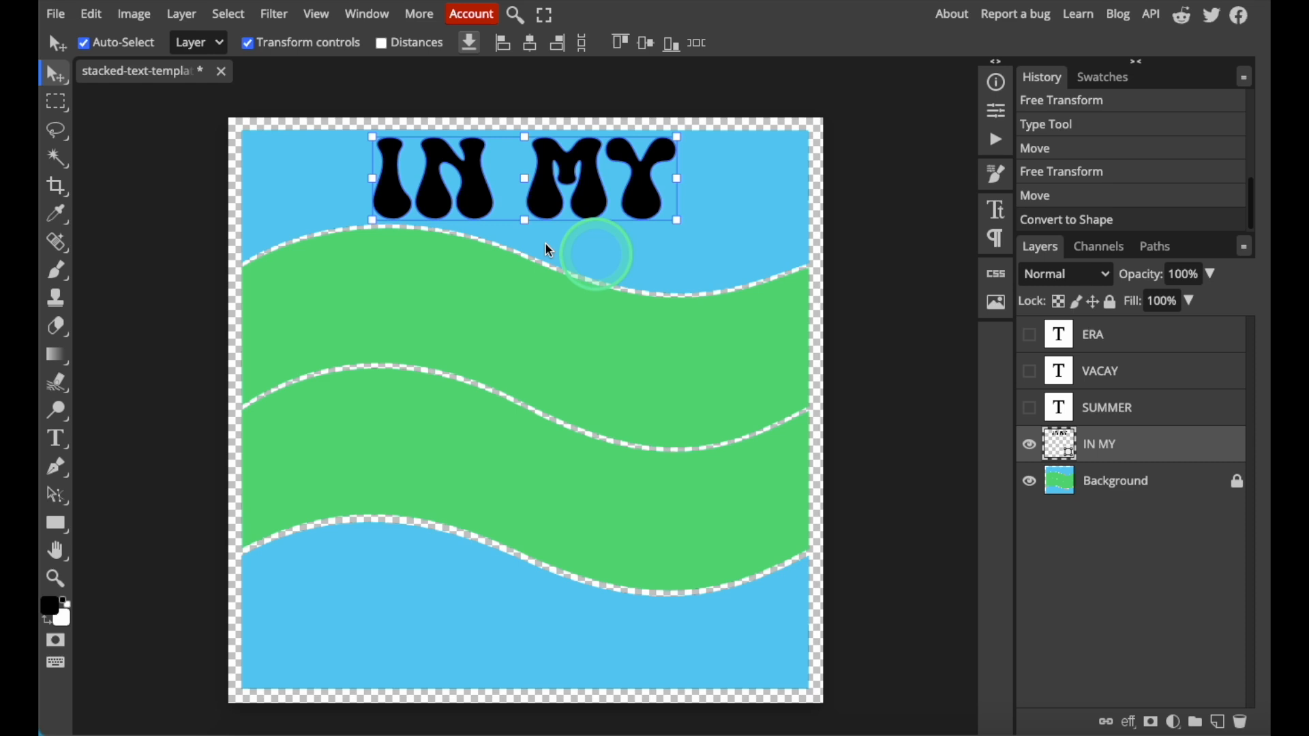
Step: Start a free-transform warp on the IN MY shape and split its grid vertically at the centre between the two words
click(91, 14)
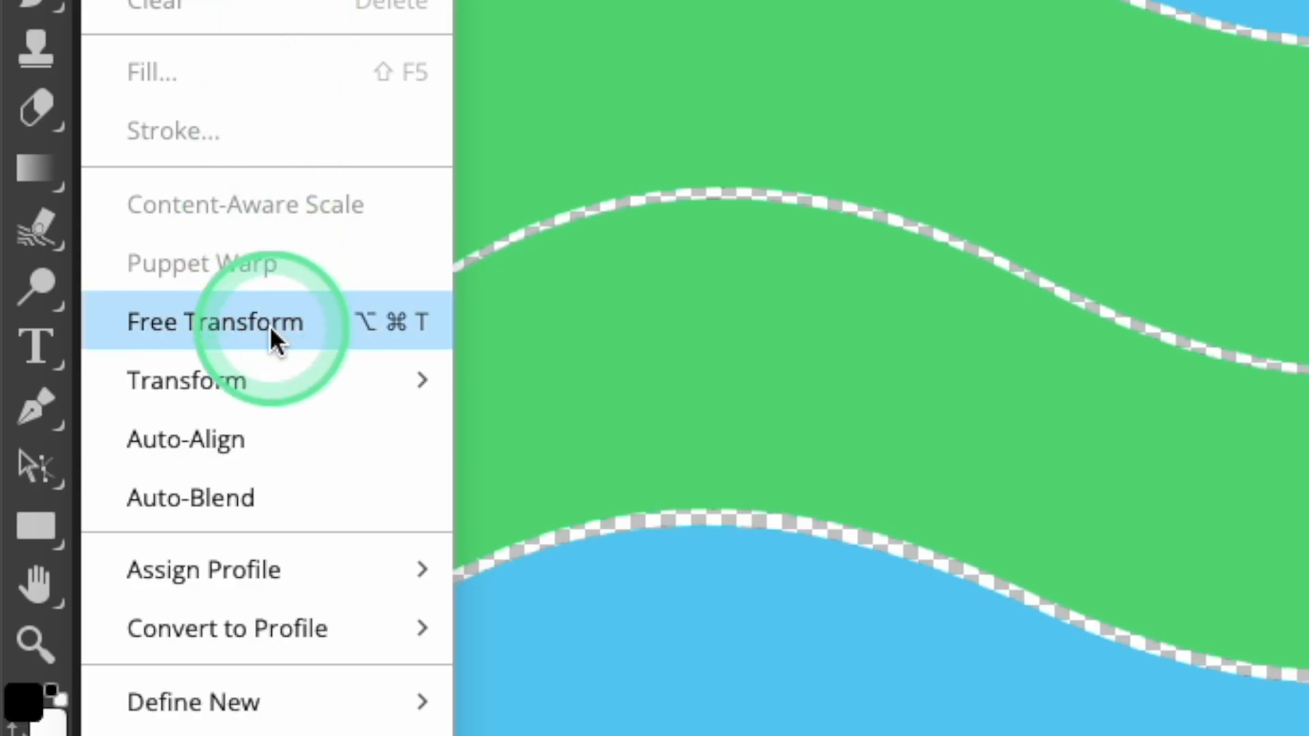
click(167, 429)
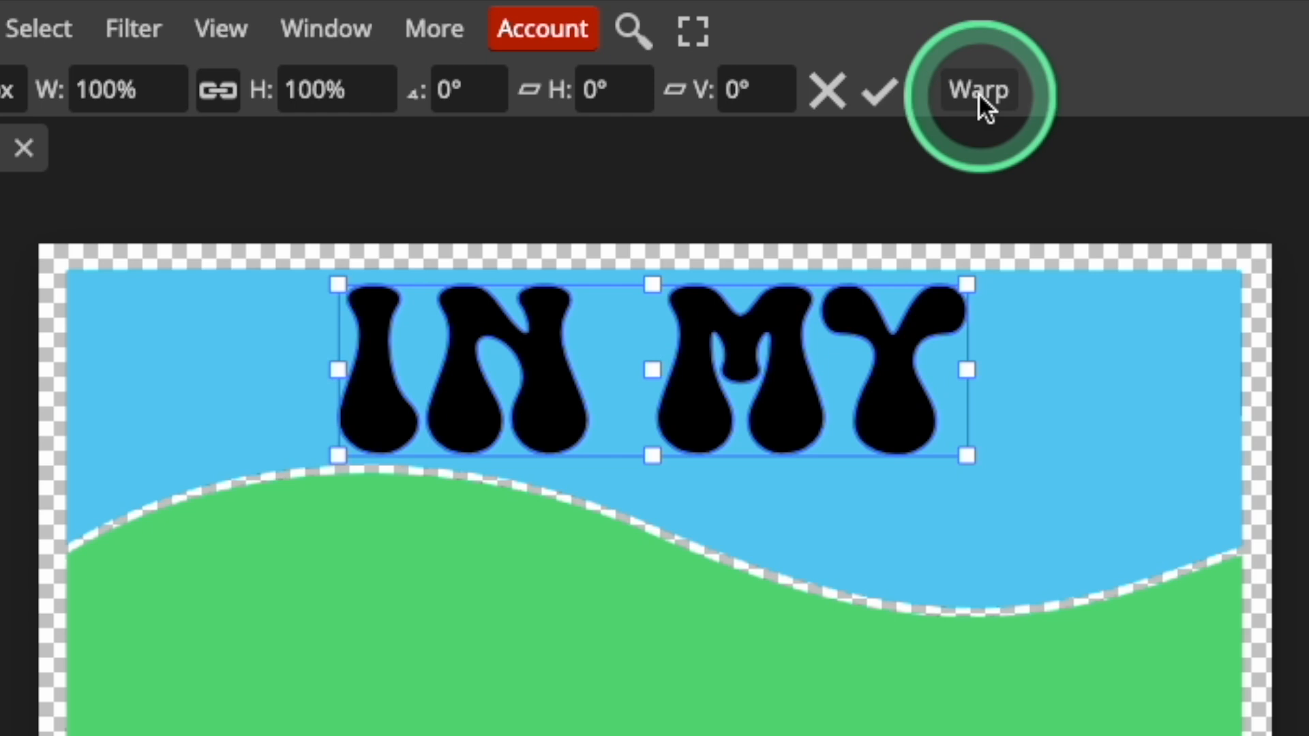
click(980, 92)
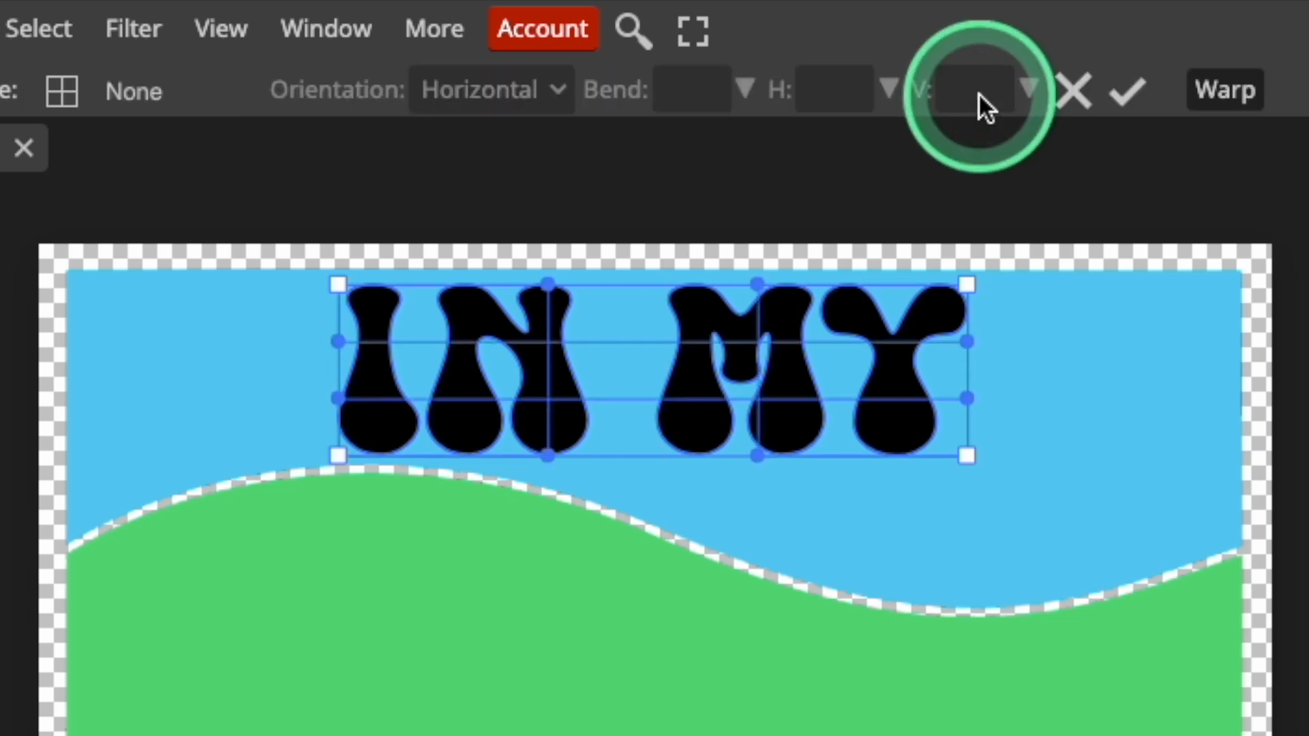
click(346, 285)
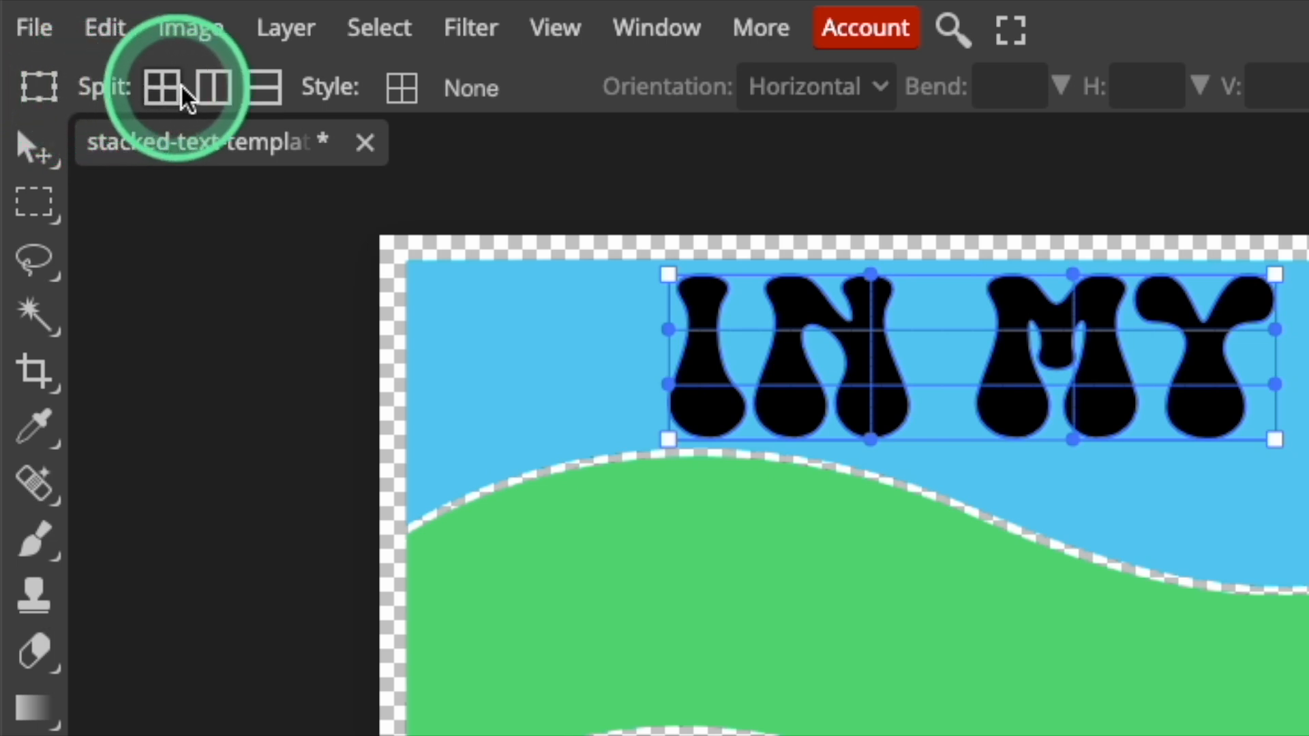
click(214, 88)
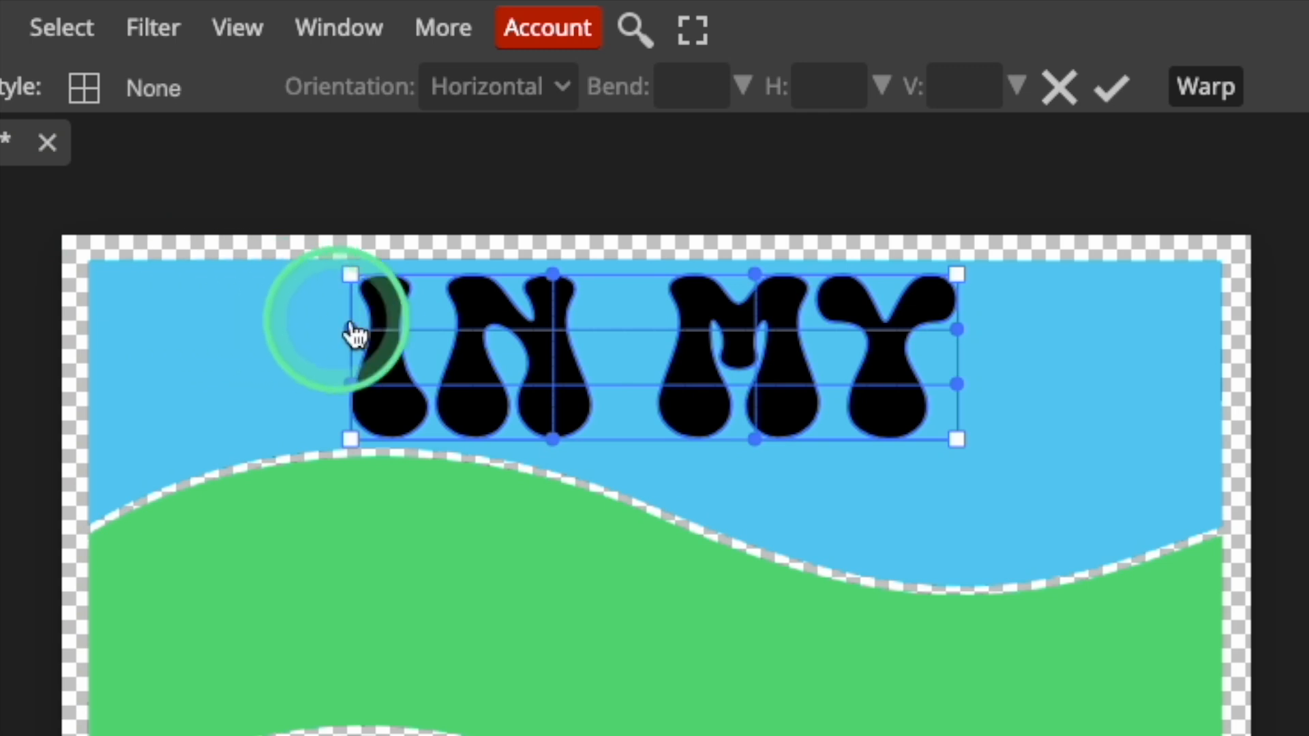
click(651, 341)
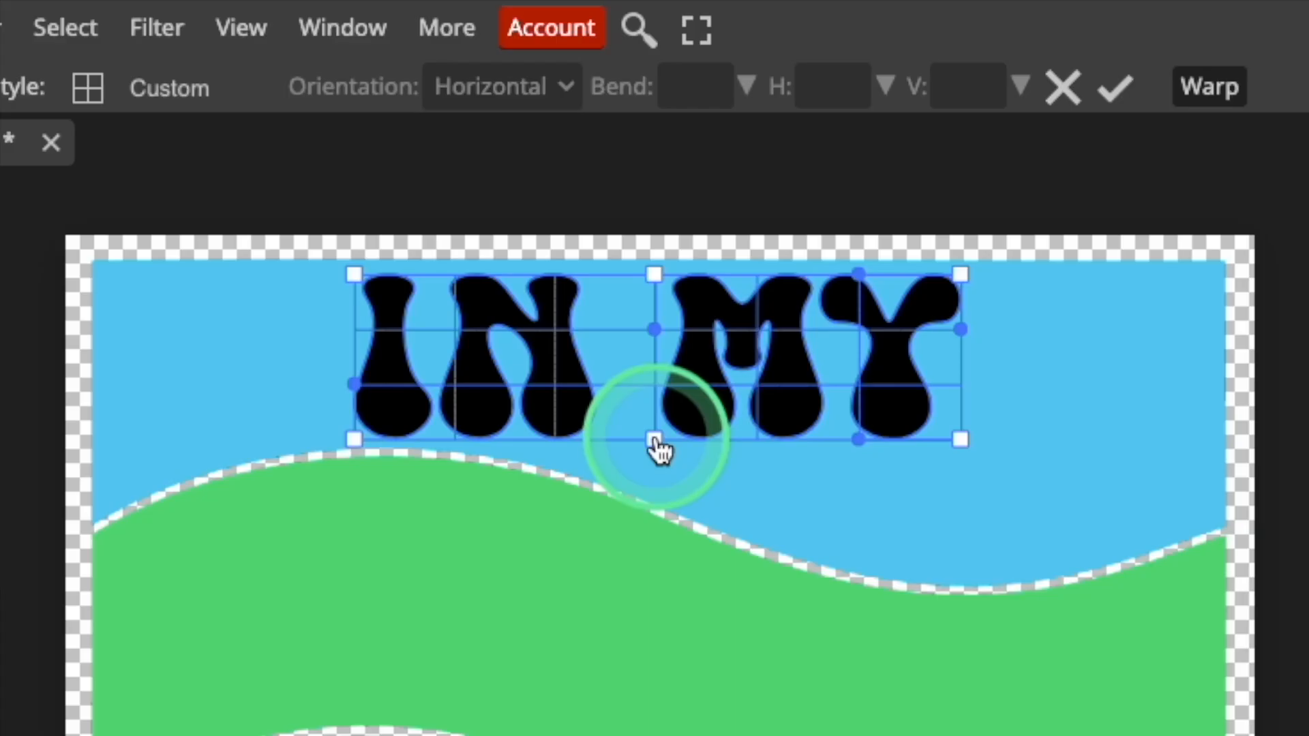
Step: Warp the lower edge of IN MY's right half down to follow the dip of the upper blue band
drag(524, 221, 522, 233)
drag(656, 476, 660, 515)
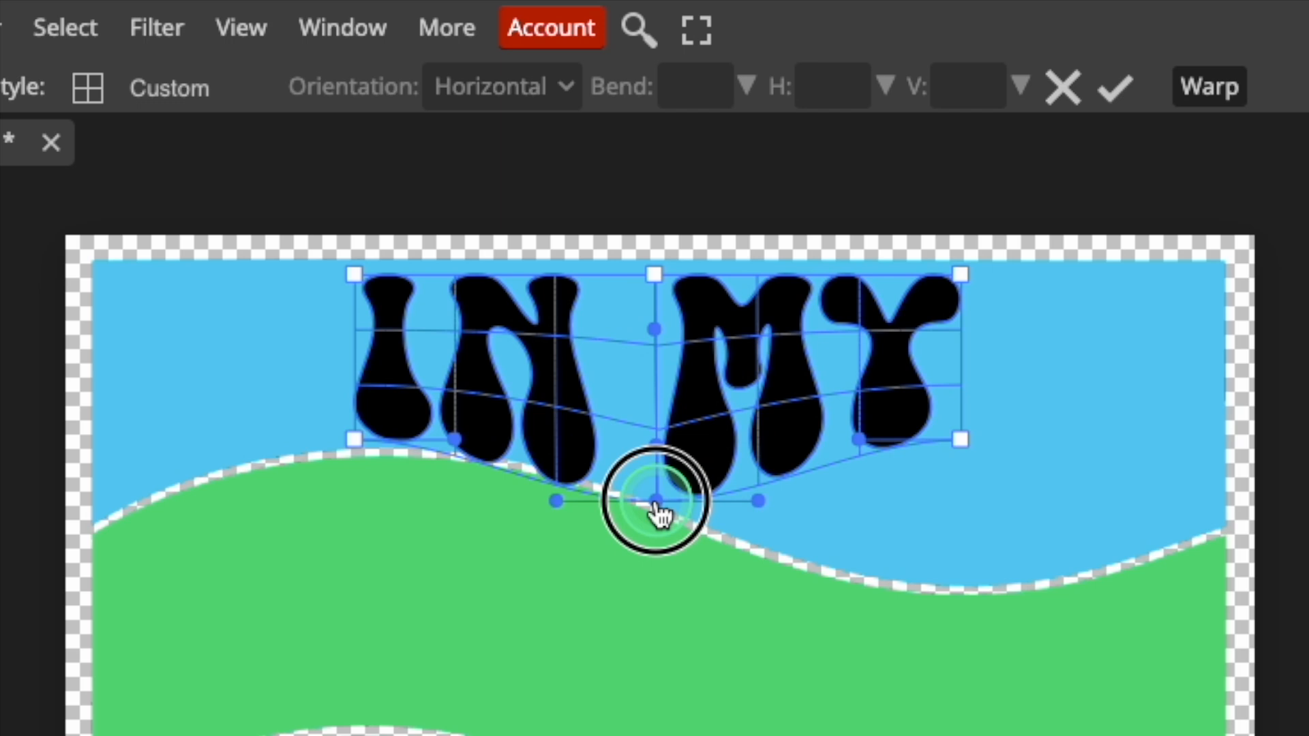
click(962, 442)
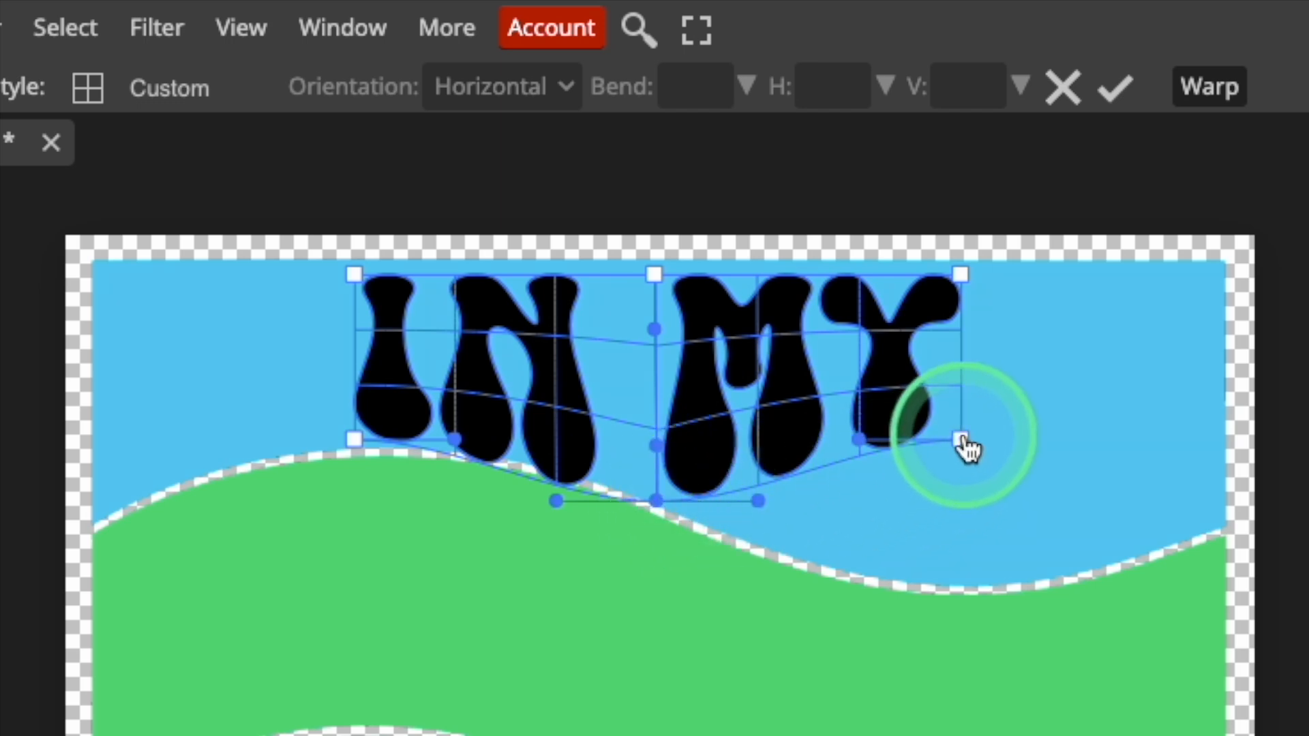
drag(962, 443, 967, 601)
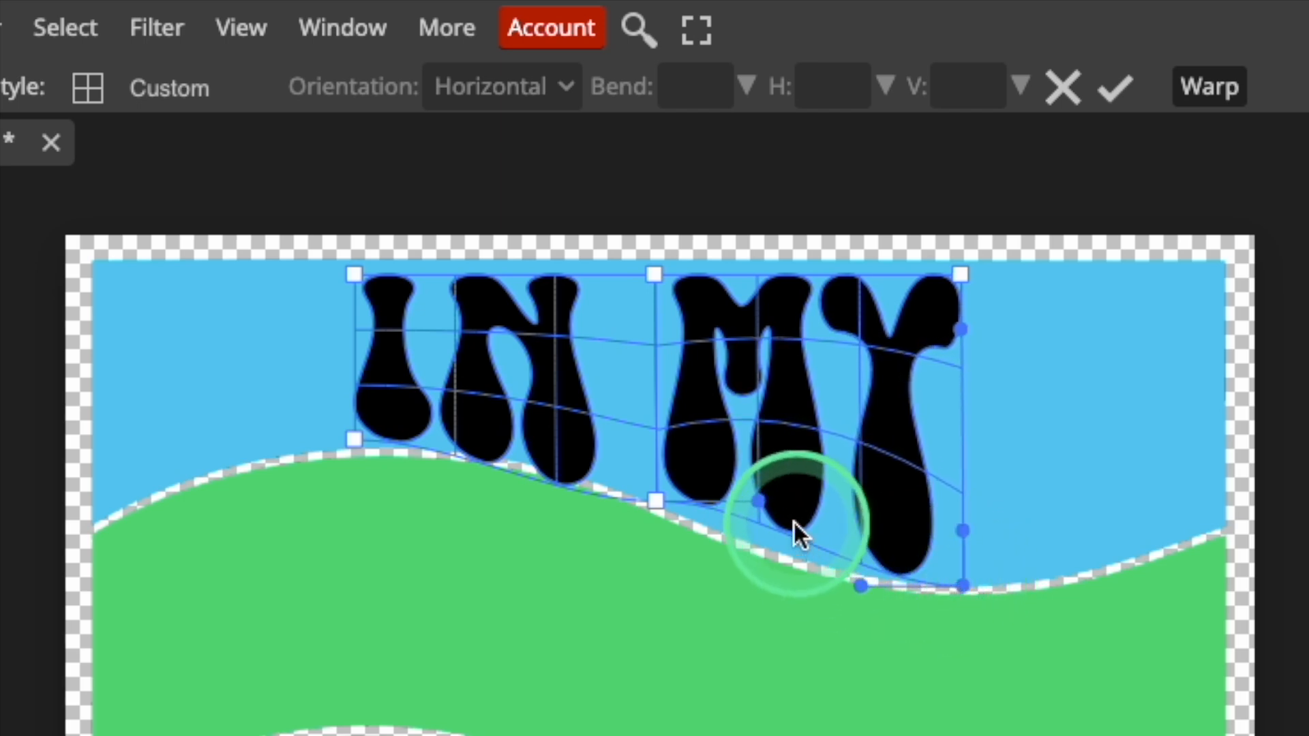
drag(760, 502, 760, 558)
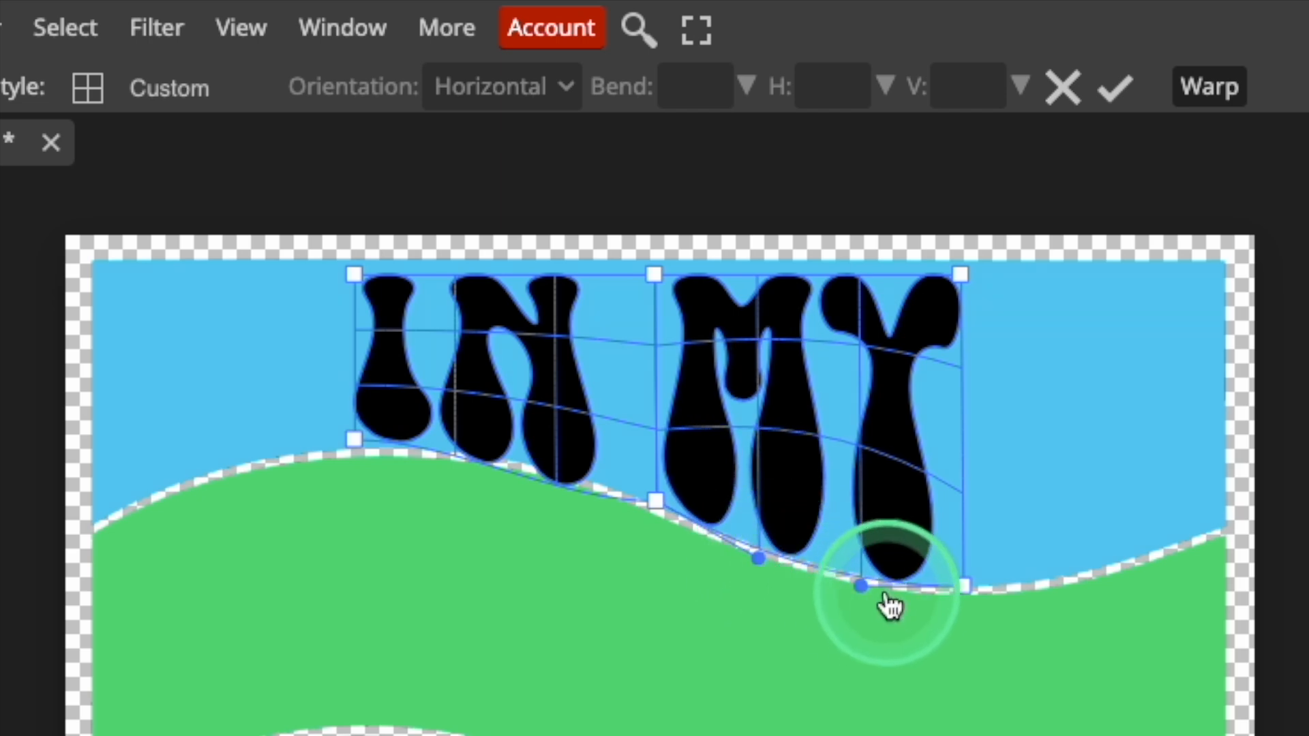
drag(862, 585, 861, 592)
Step: Curve the lower edge of IN MY's left half along the wave crest, smooth the centre, and apply the warp
click(656, 501)
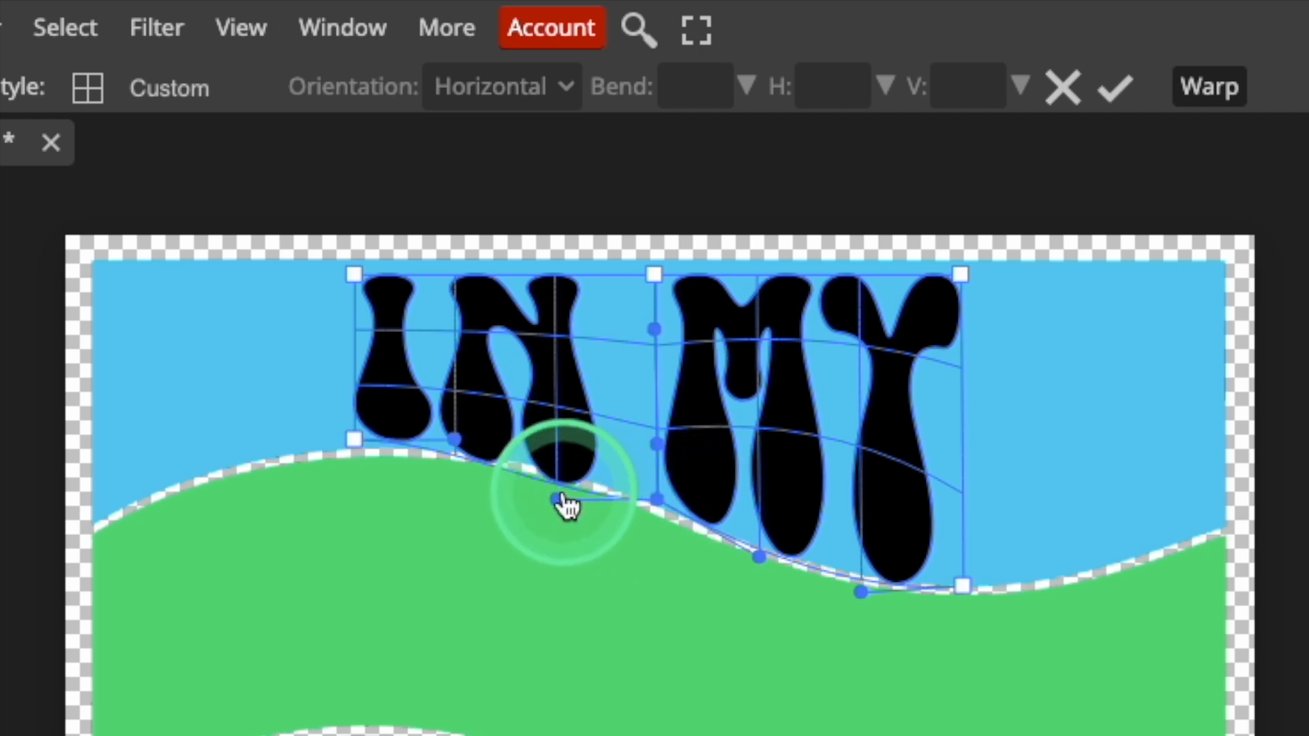
drag(557, 499, 556, 459)
drag(354, 439, 354, 450)
drag(455, 448, 455, 442)
drag(657, 501, 655, 513)
drag(773, 366, 805, 354)
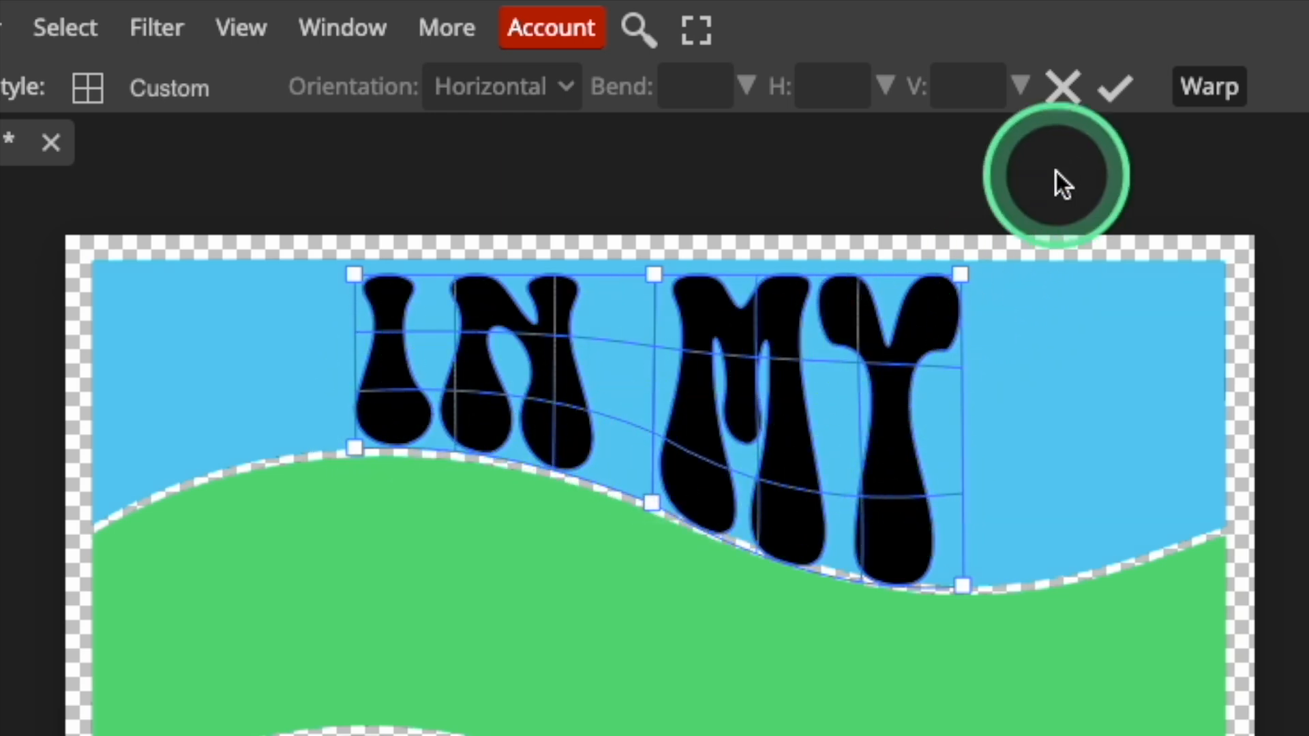
click(1112, 86)
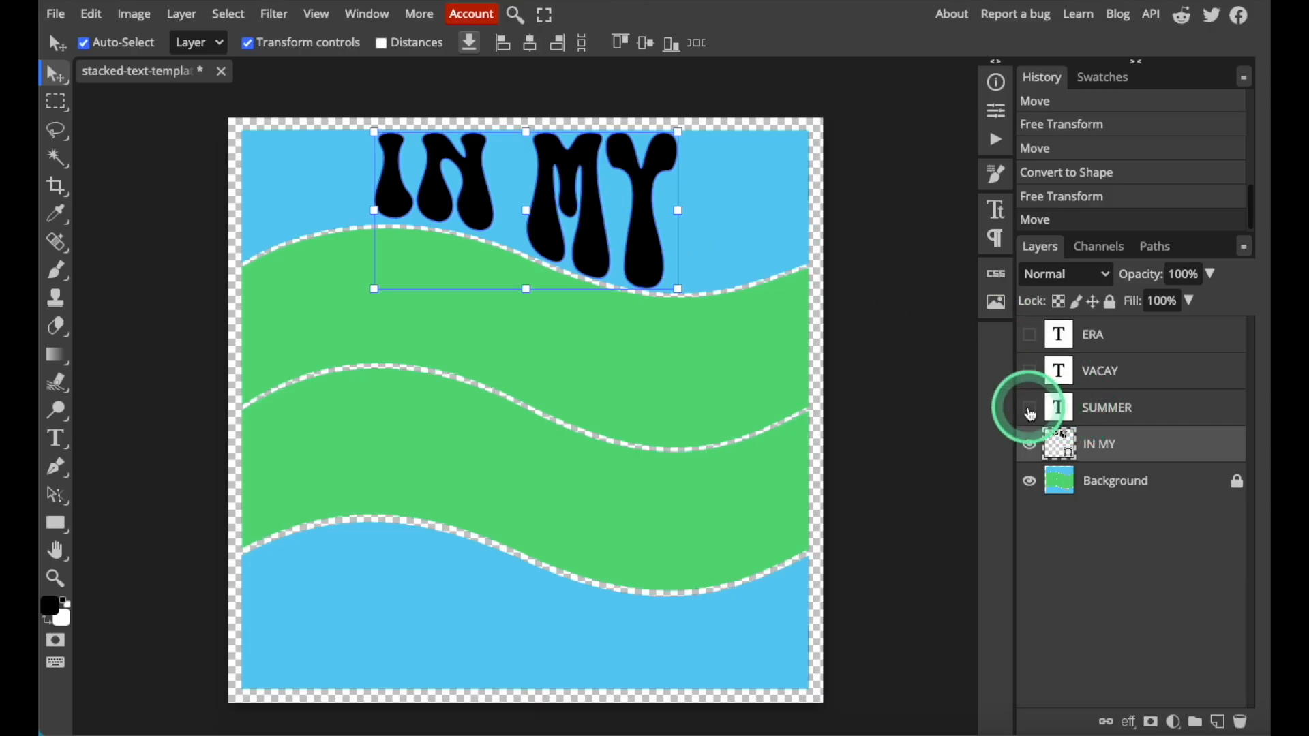
Step: Show the SUMMER text layer and convert it to a shape
click(1030, 410)
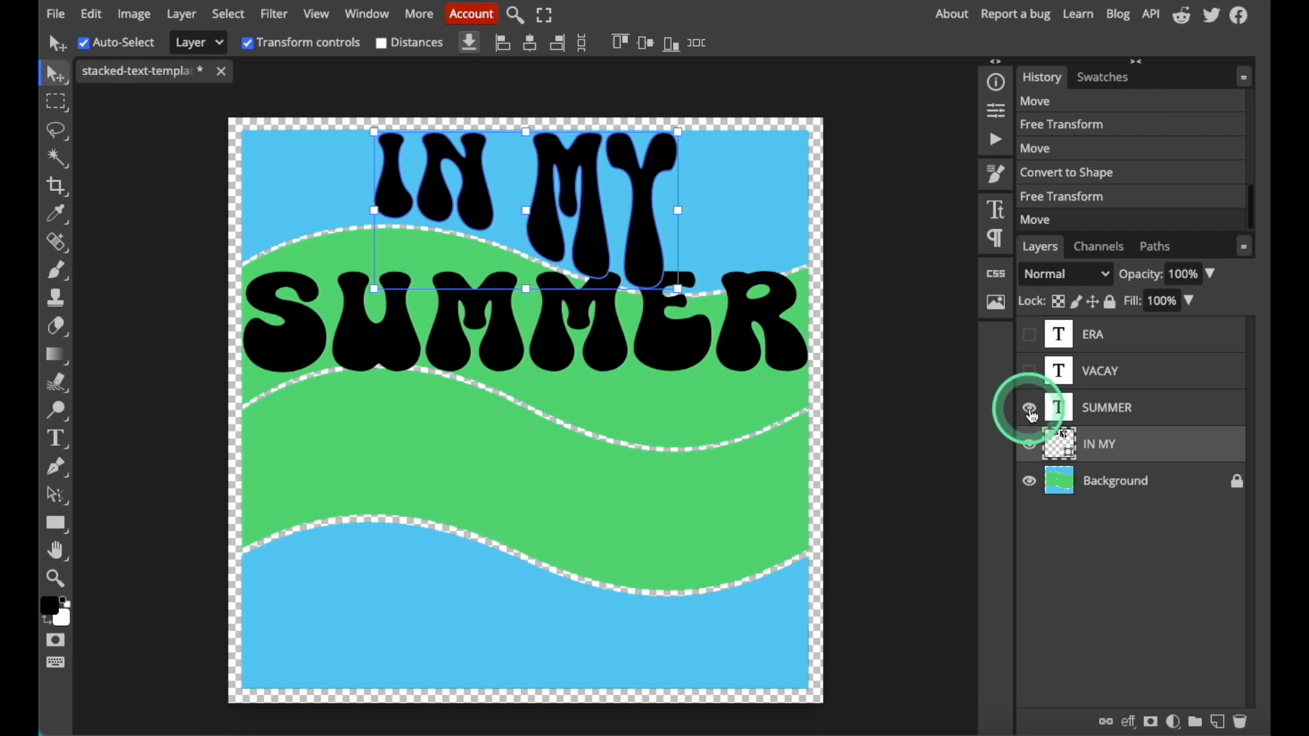
click(1095, 416)
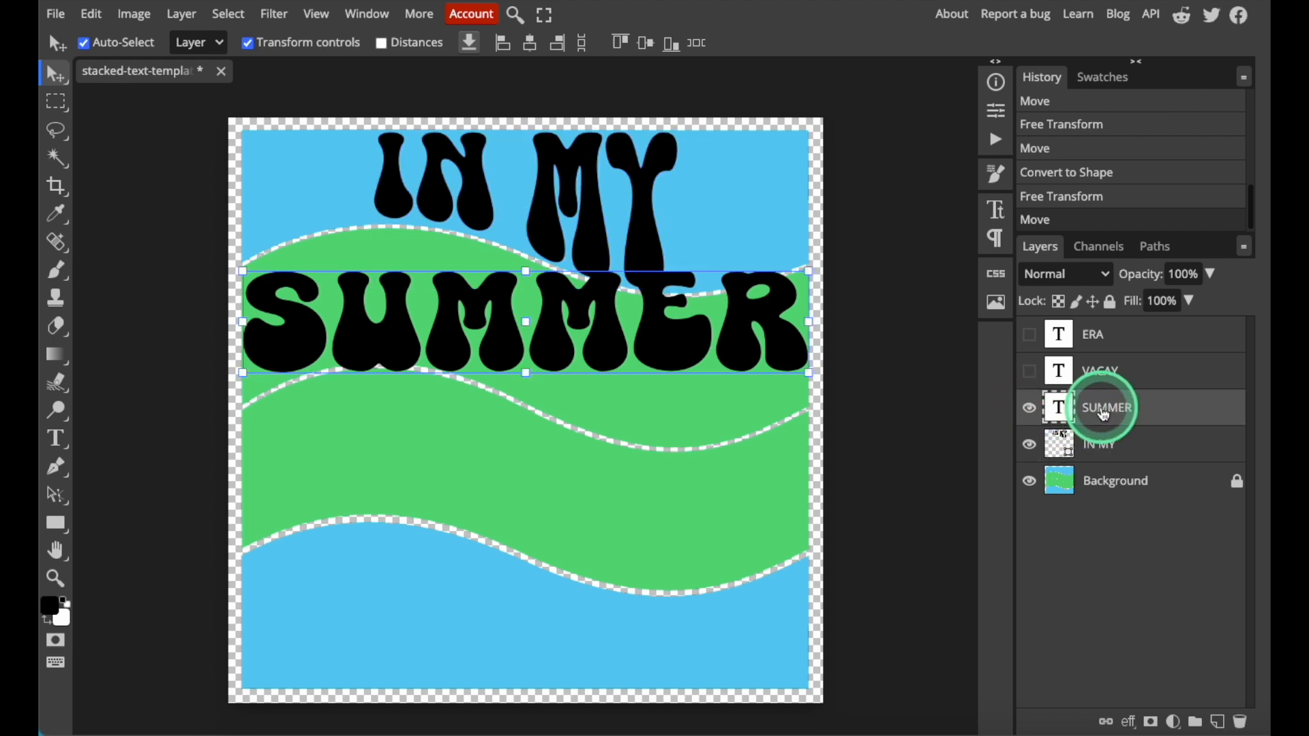
right_click(1106, 414)
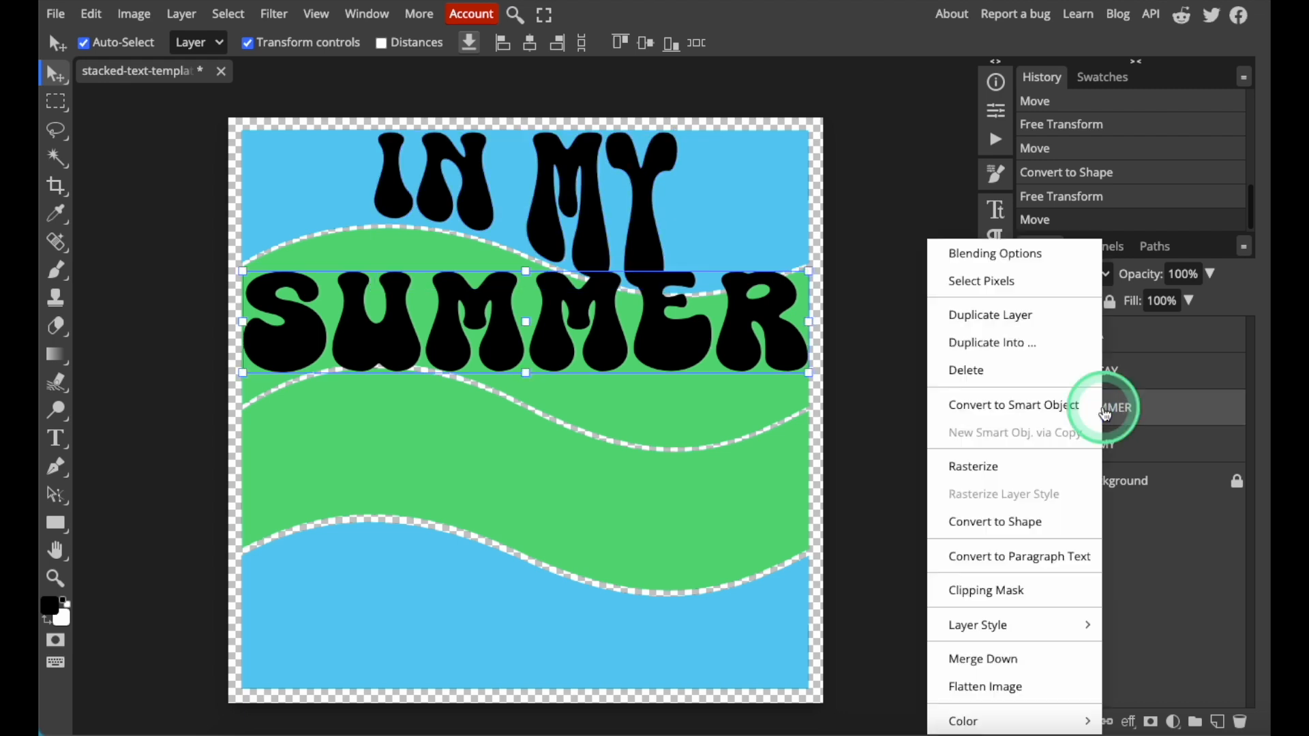
click(1023, 520)
Step: Start a free-transform warp on the SUMMER shape and split its grid vertically between the two Ms
click(91, 14)
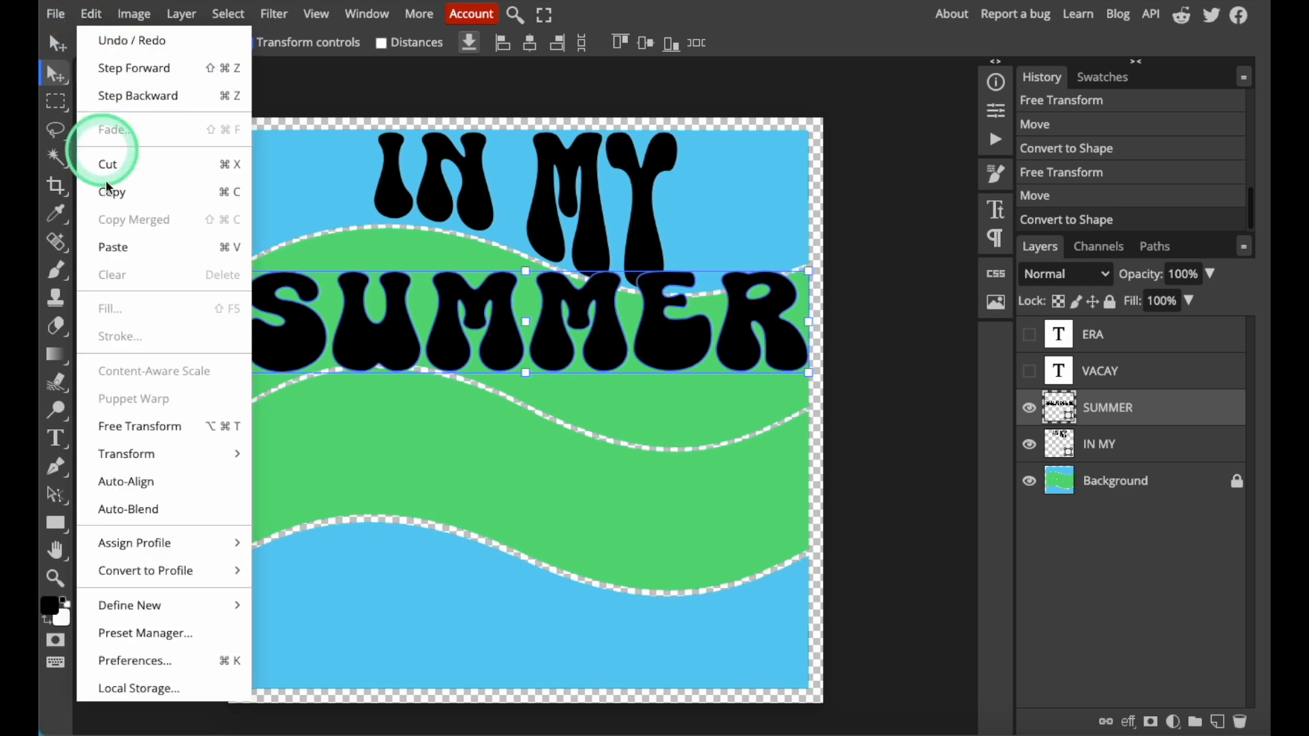
click(132, 428)
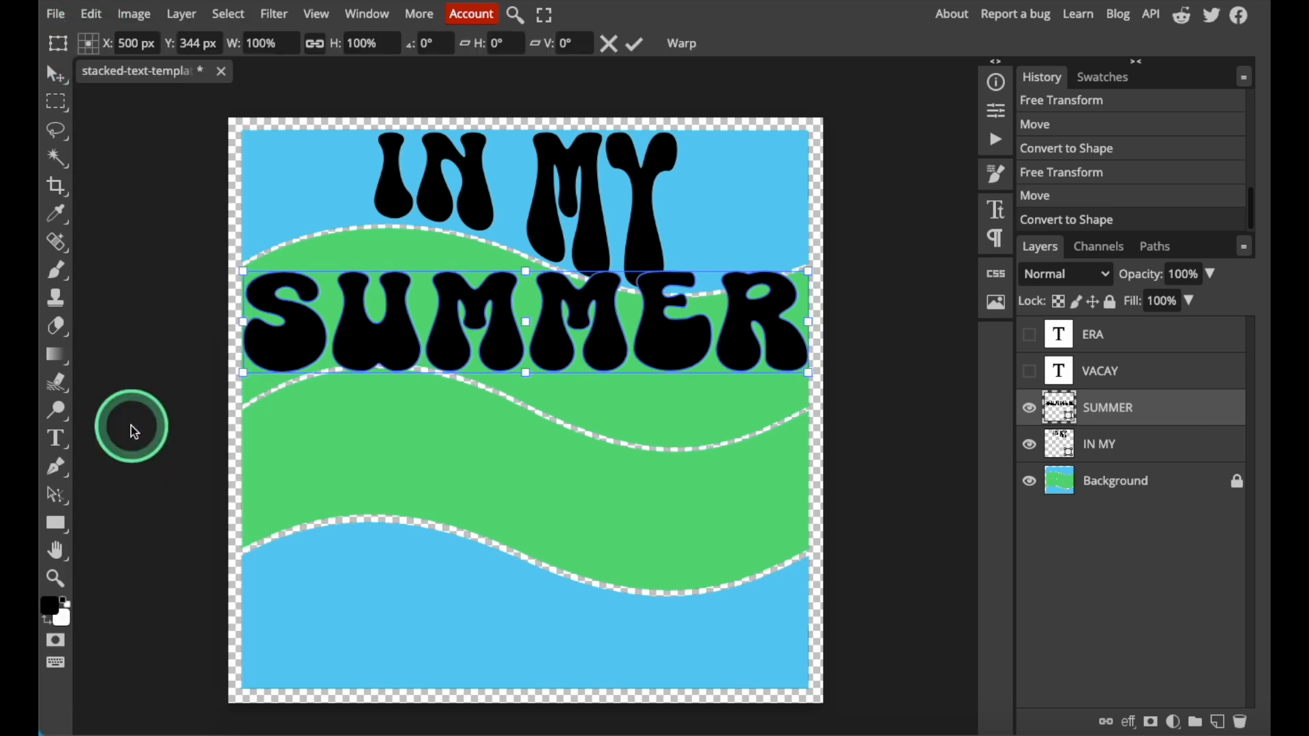
click(685, 45)
click(523, 312)
click(530, 315)
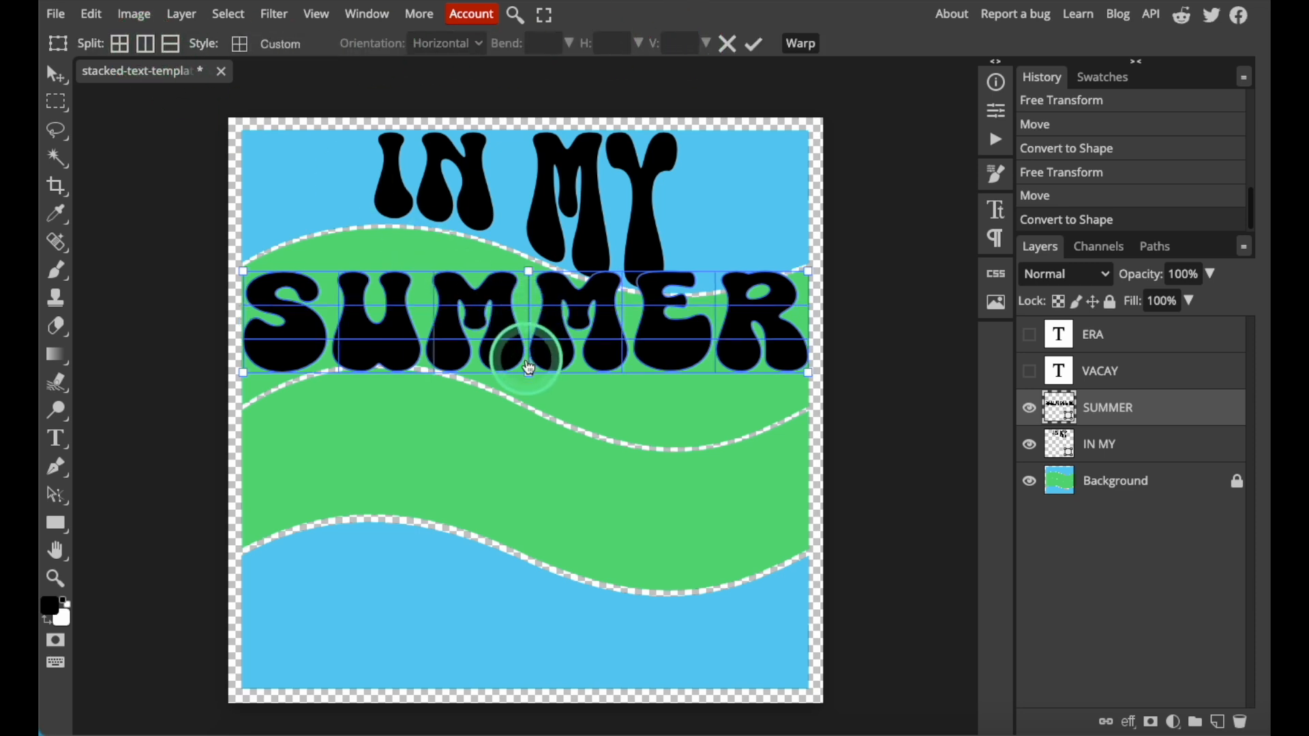
Step: Align SUMMER's centre and left warp anchor points with the upper and lower edges of the upper green band
drag(529, 374, 528, 403)
drag(528, 272, 528, 259)
drag(243, 271, 243, 267)
drag(243, 373, 243, 405)
drag(529, 259, 529, 257)
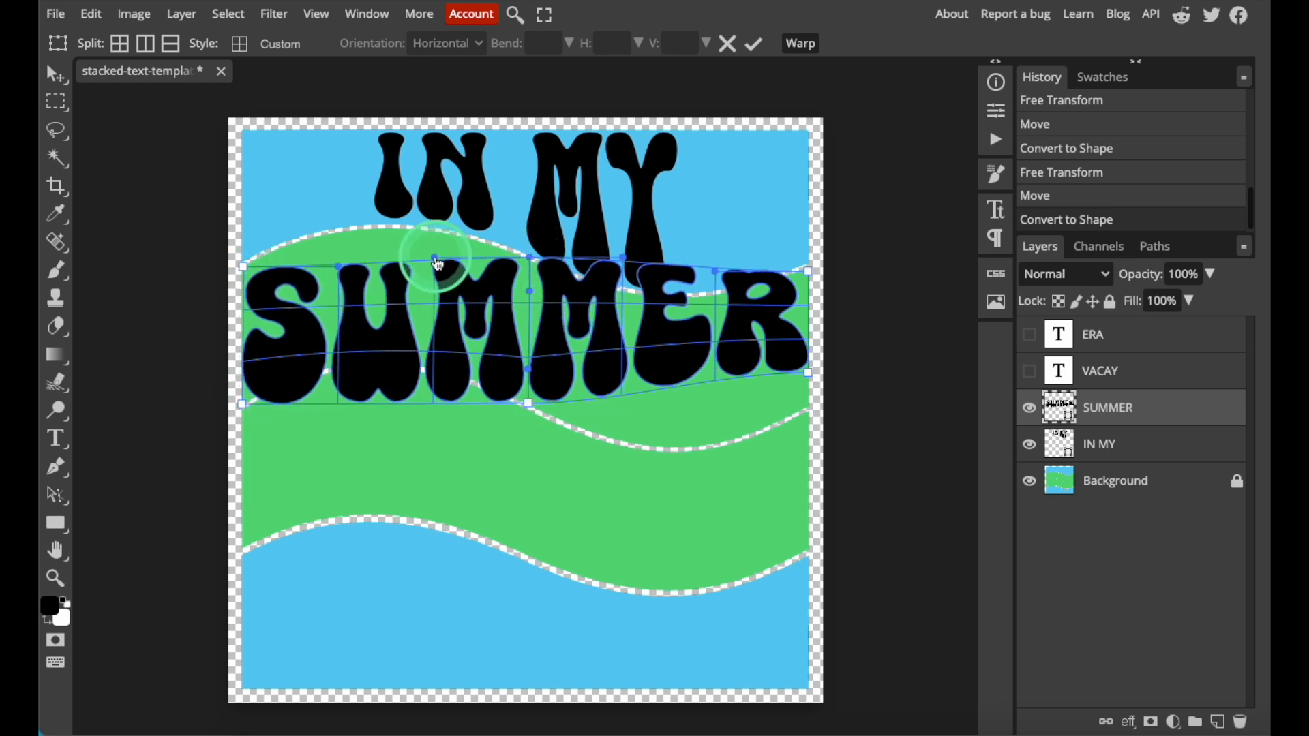
Step: Curve the upper and lower edges of SUMMER's left half to follow the crest of the upper green band
drag(435, 258, 430, 207)
drag(339, 267, 331, 229)
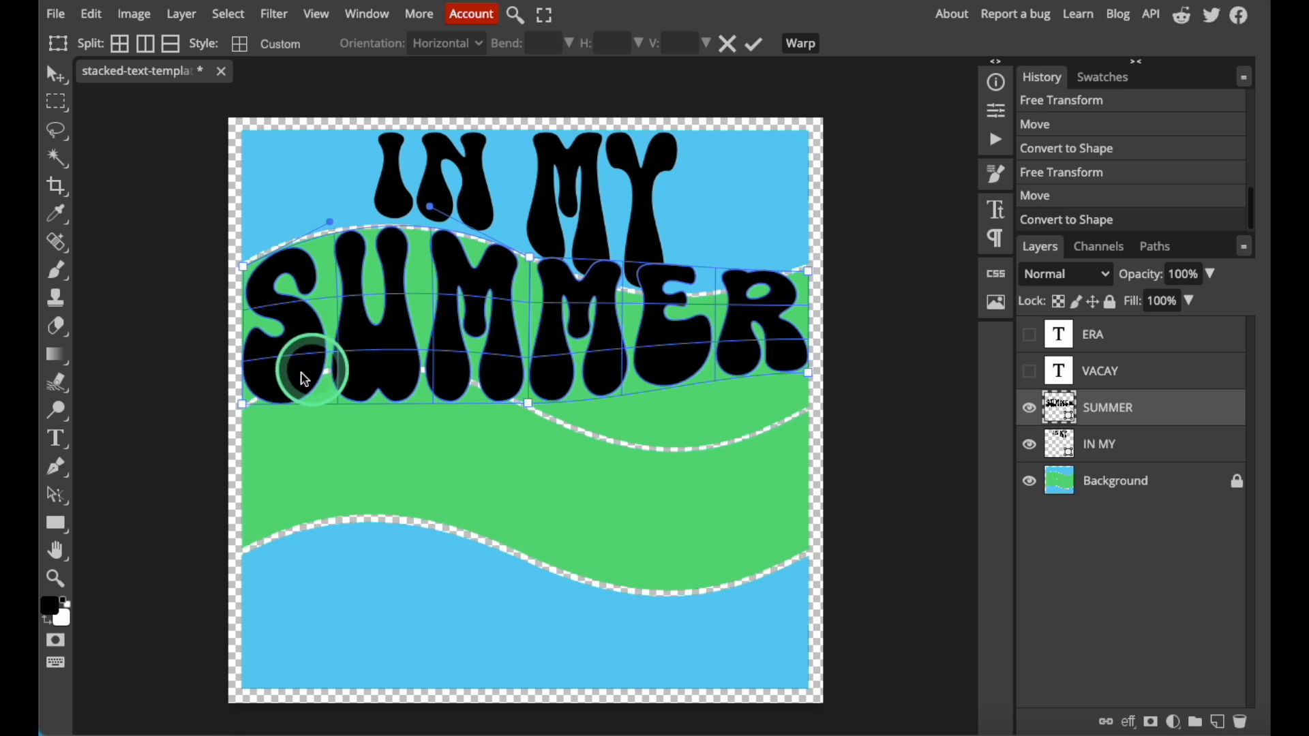
click(243, 404)
click(369, 410)
drag(343, 410, 348, 338)
drag(432, 404, 436, 367)
drag(390, 303, 390, 284)
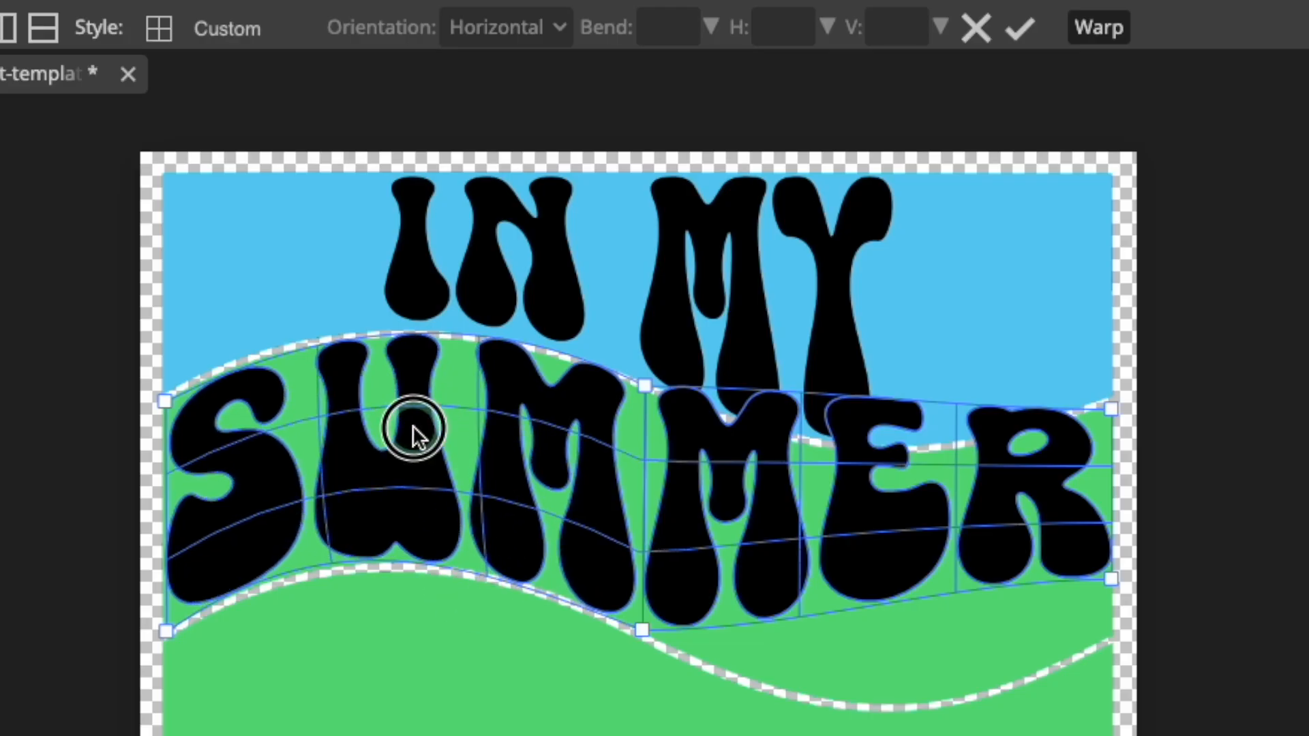
Step: Bring SUMMER's lower right corner to the band edge and curve the right half's lower edge along the wave dip
drag(1111, 580, 1110, 643)
click(1114, 409)
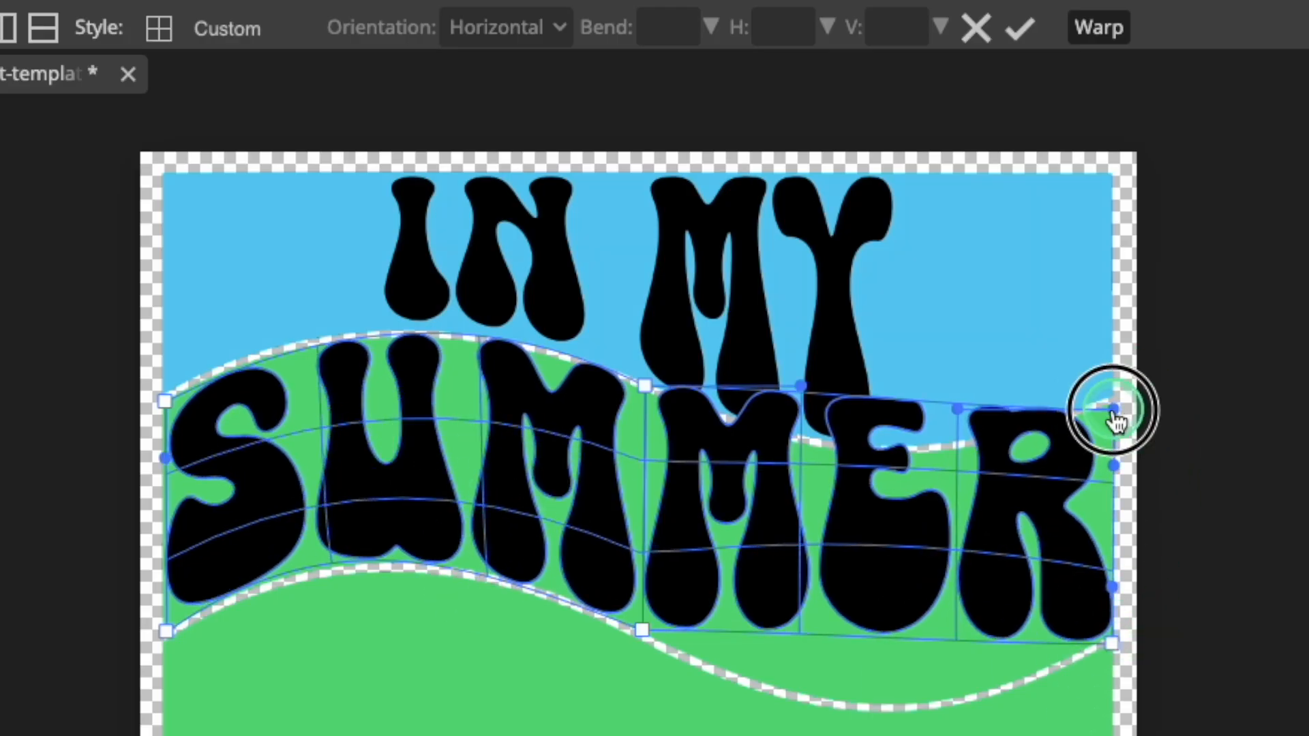
drag(642, 630, 645, 634)
drag(801, 636, 798, 734)
drag(957, 643, 964, 712)
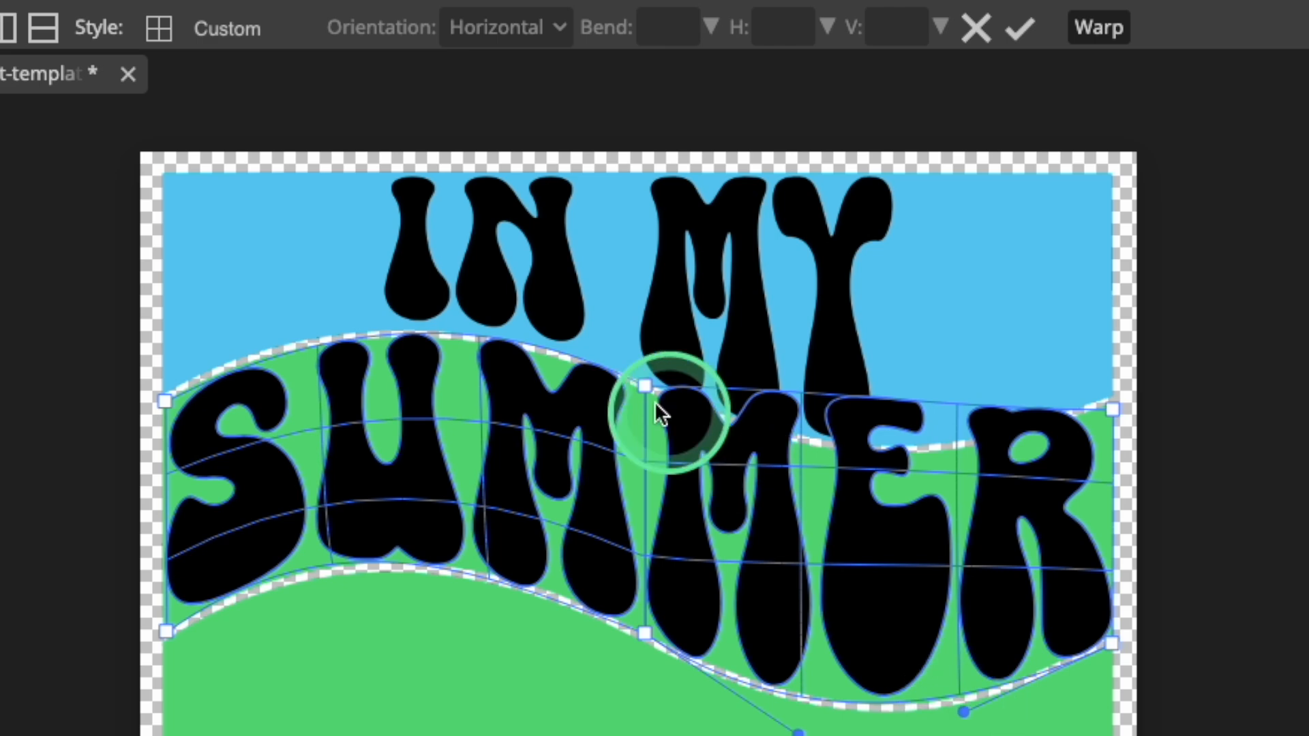
Step: Curve the upper edge of SUMMER's right half along the wave dip, even out the letters, and apply the warp
drag(645, 387, 649, 384)
drag(806, 392, 794, 488)
drag(955, 410, 957, 459)
drag(892, 516, 891, 568)
drag(577, 430, 572, 439)
drag(650, 385, 648, 392)
drag(680, 559, 677, 551)
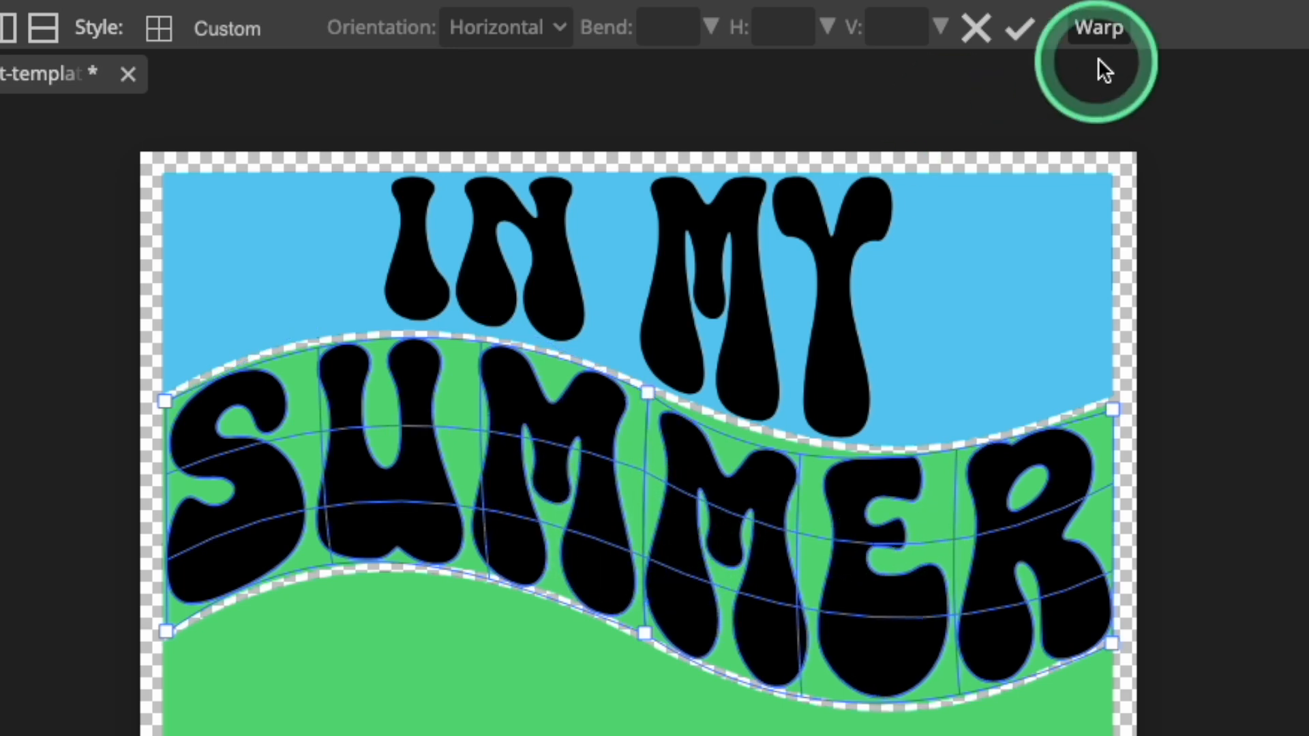
click(1020, 33)
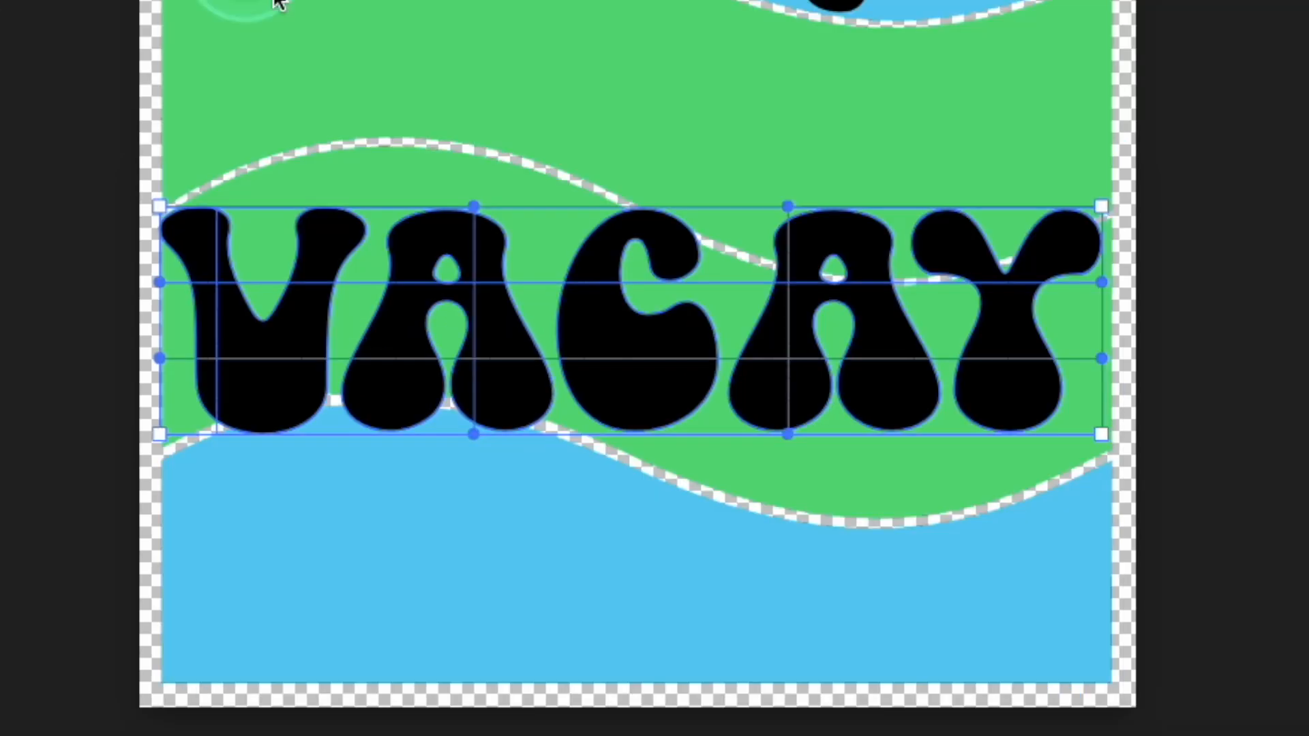
Step: Split VACAY's warp grid vertically through the C and align its centre and right anchor points with the lower green band
click(636, 269)
drag(636, 434, 633, 457)
drag(635, 207, 636, 219)
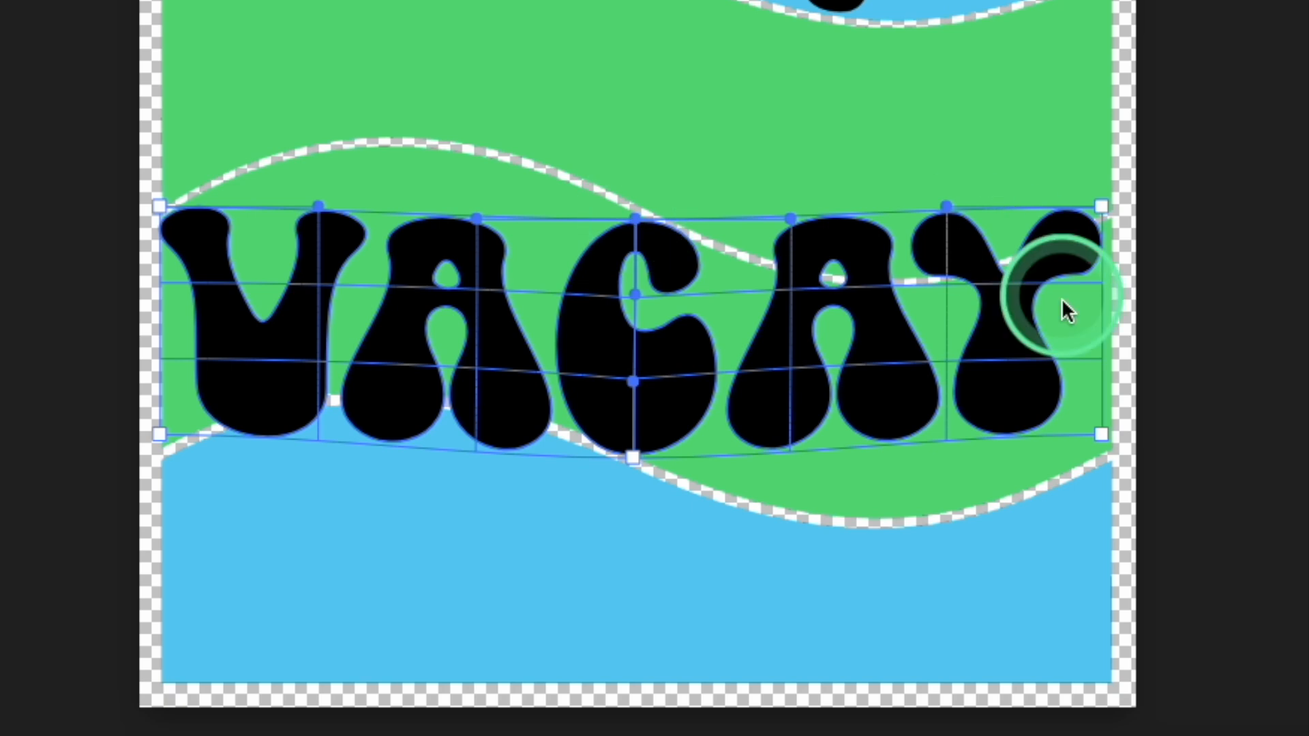
drag(1102, 435, 1105, 456)
mouse_move(1102, 206)
mouse_down()
mouse_move(1100, 243)
mouse_move(1105, 223)
mouse_up()
Step: Curve the lower and upper edges of VACAY's right half to follow the dip of the lower green band
click(1103, 458)
drag(949, 457, 944, 550)
drag(789, 459, 784, 530)
click(635, 219)
drag(791, 221, 784, 323)
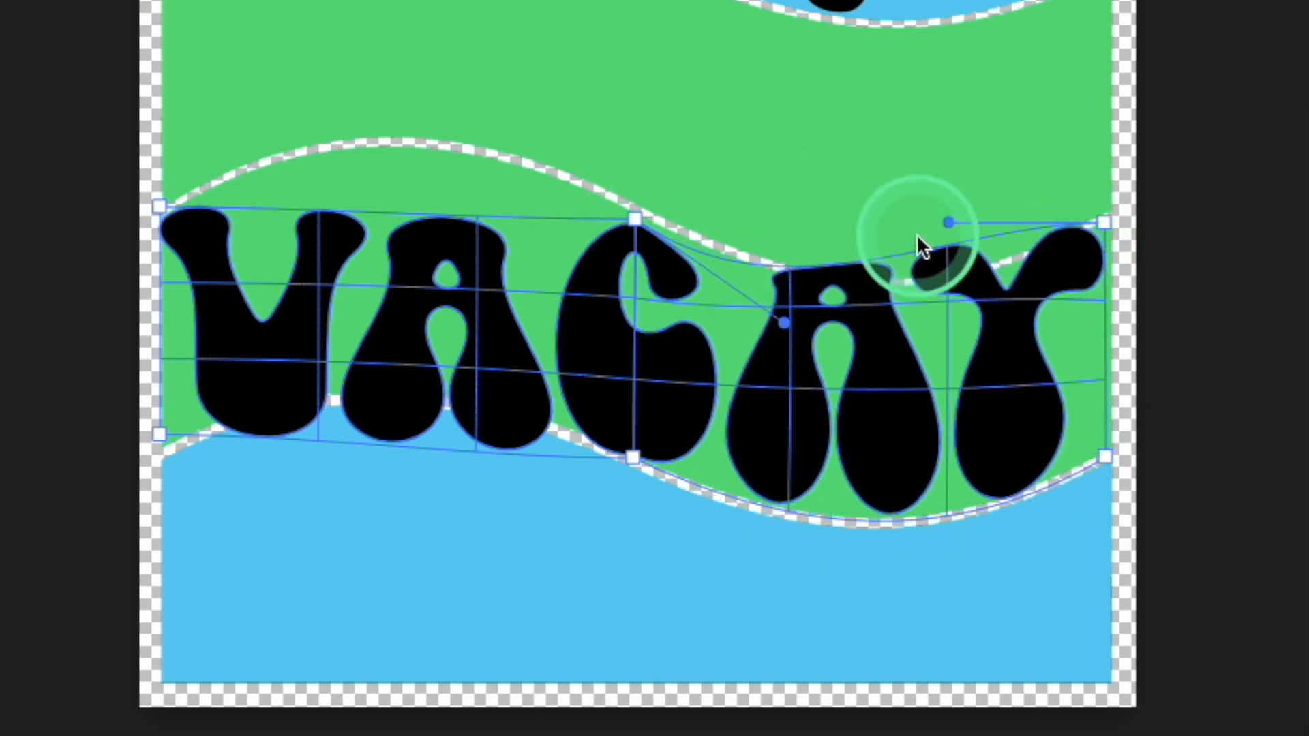
drag(950, 222, 951, 297)
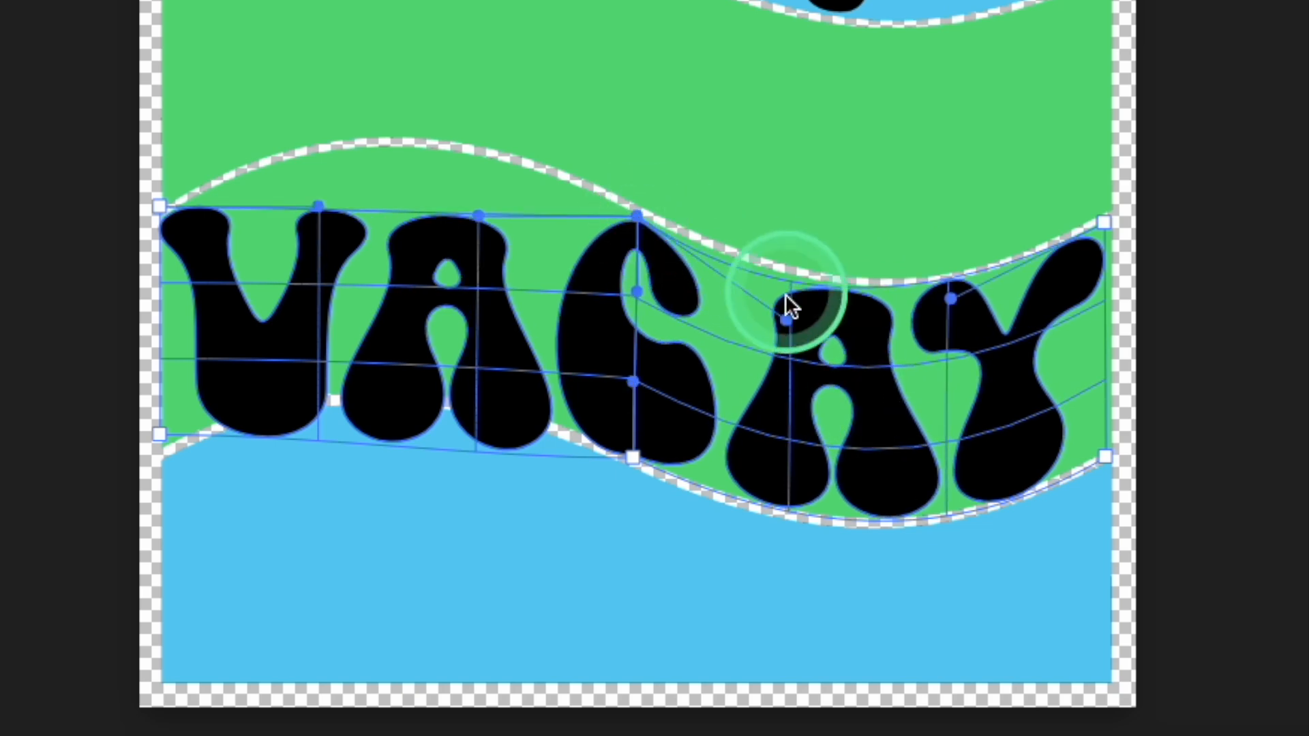
Step: Curve the upper and lower edges of VACAY's left half along the wave crest and even out the letters inside
drag(479, 216, 466, 107)
drag(318, 206, 305, 141)
drag(158, 434, 161, 446)
drag(317, 439, 321, 348)
drag(473, 457, 474, 395)
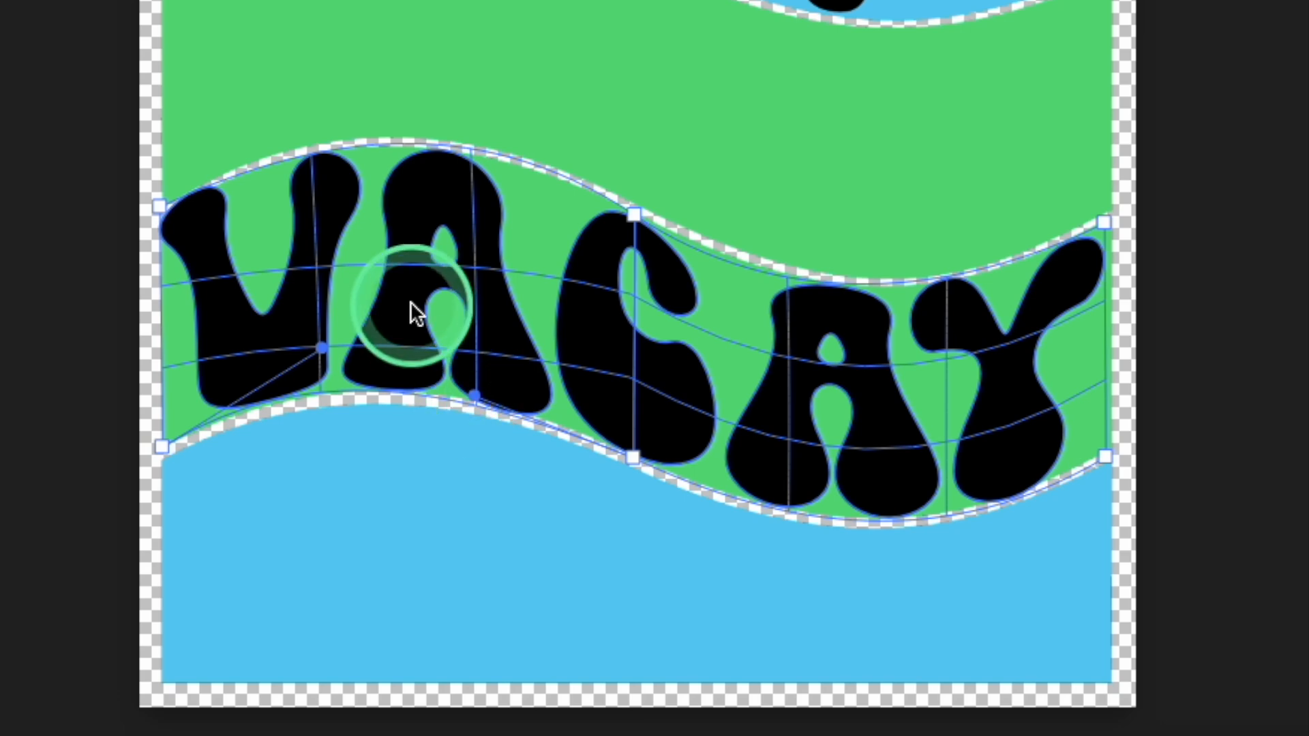
drag(413, 308, 404, 244)
click(166, 212)
click(1105, 223)
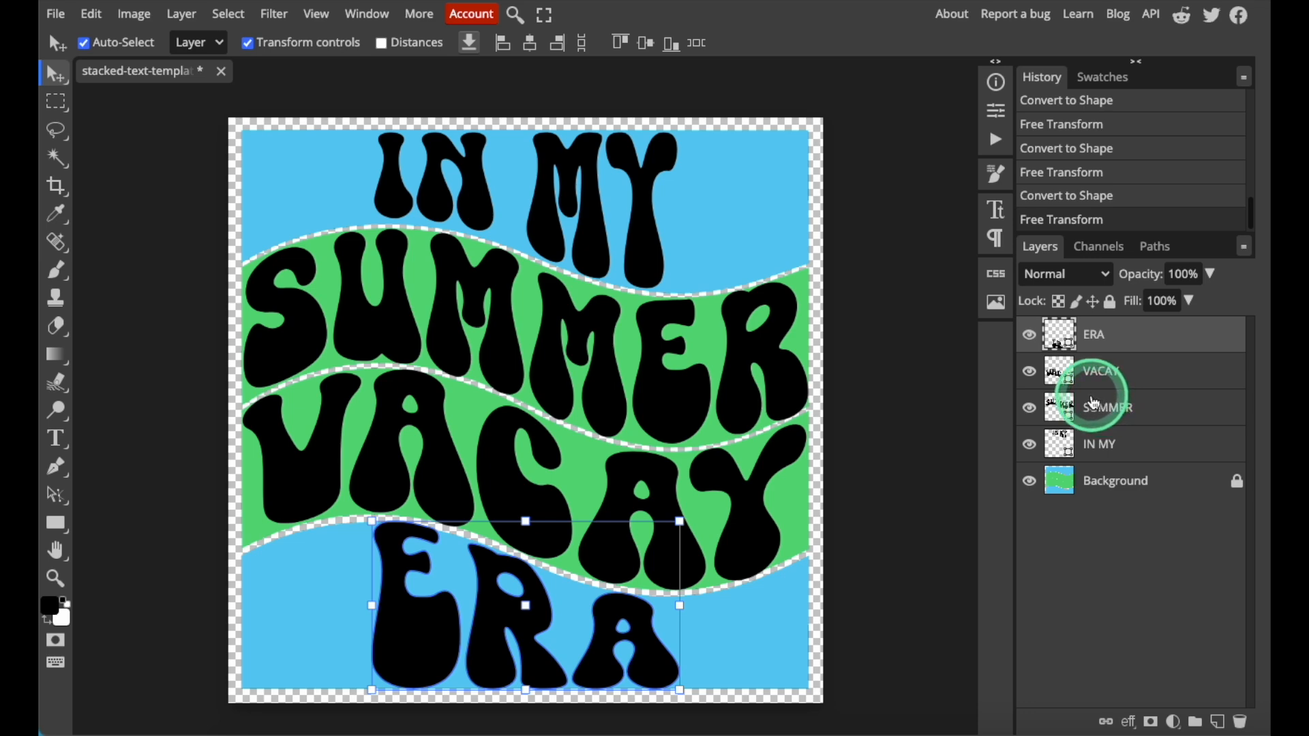
Step: Delete the Background layer and export the remaining lettering as an SVG named "in my summer era"
click(1106, 488)
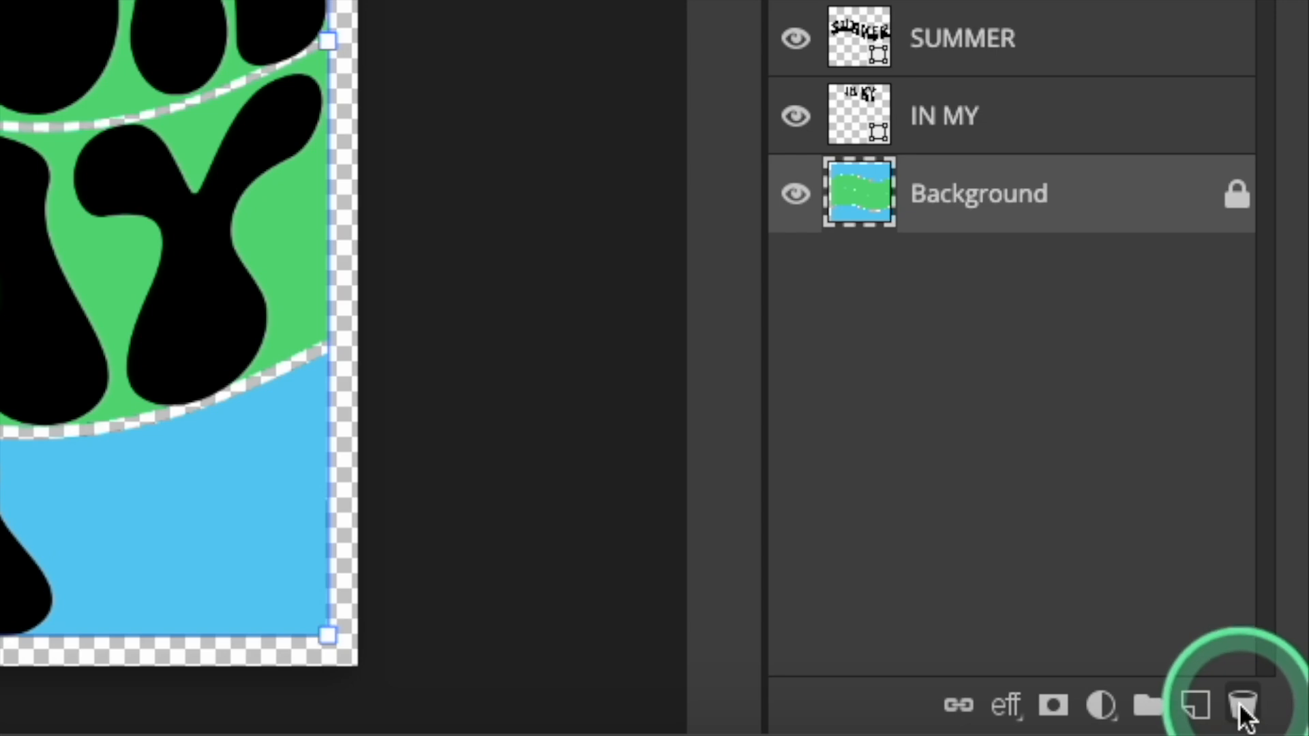
click(1243, 705)
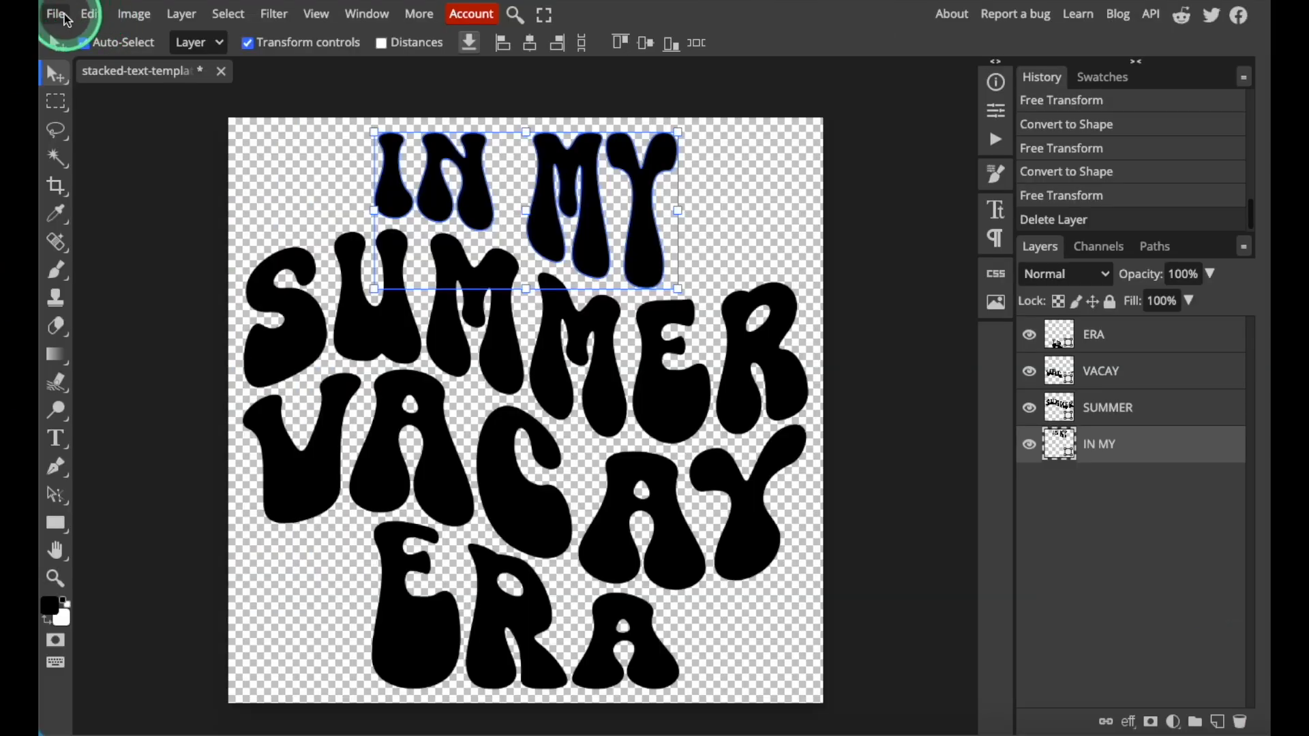
click(56, 15)
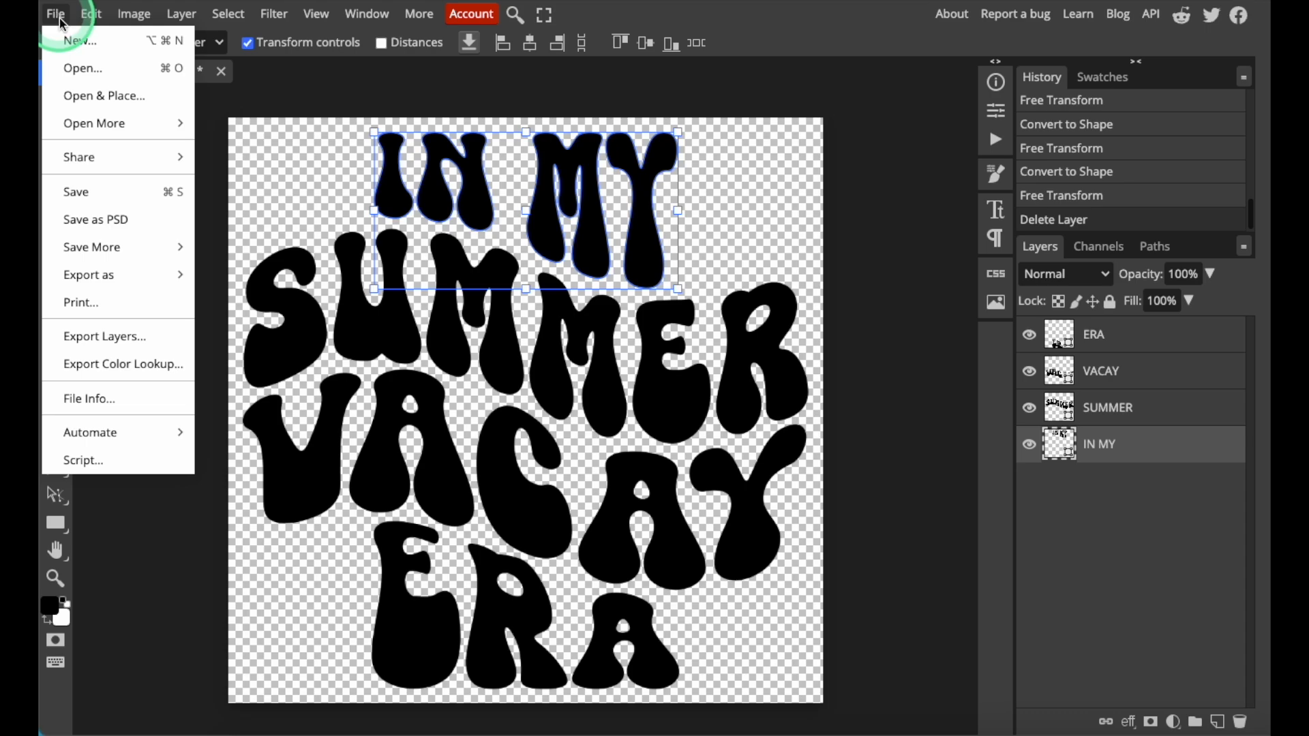
click(105, 274)
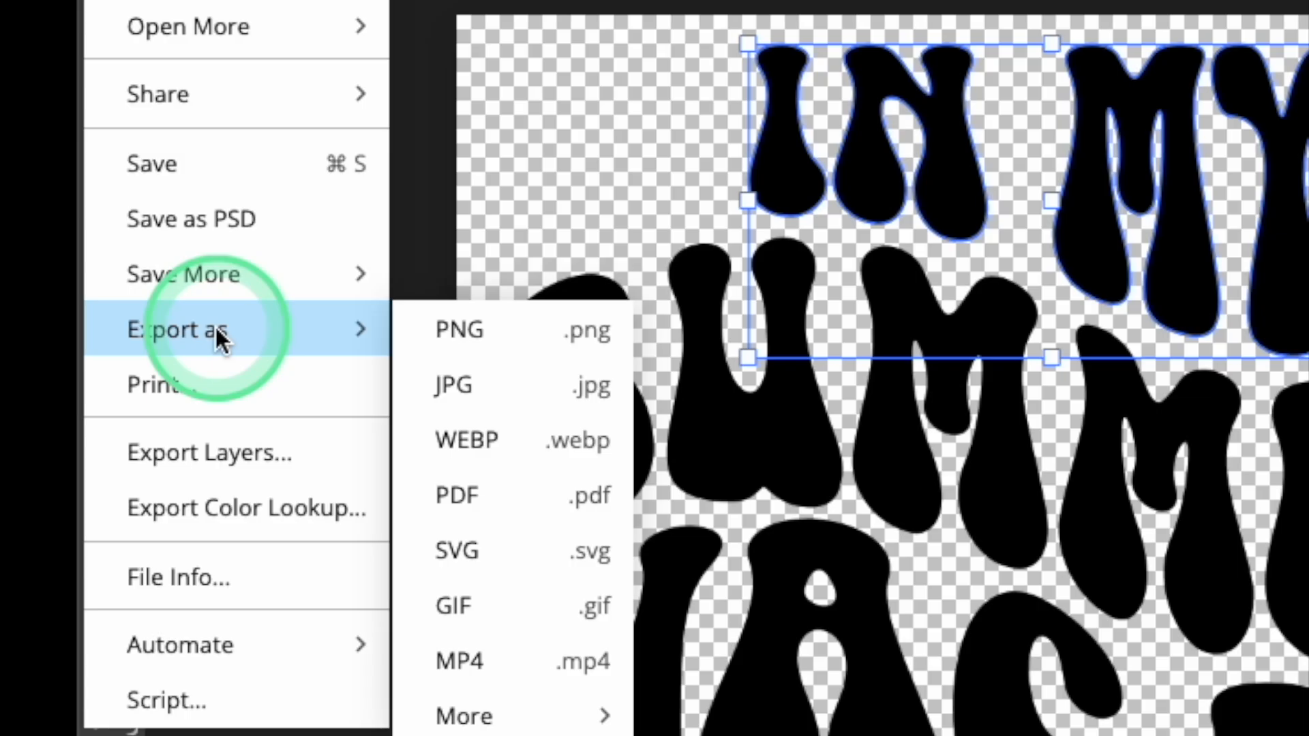
click(463, 551)
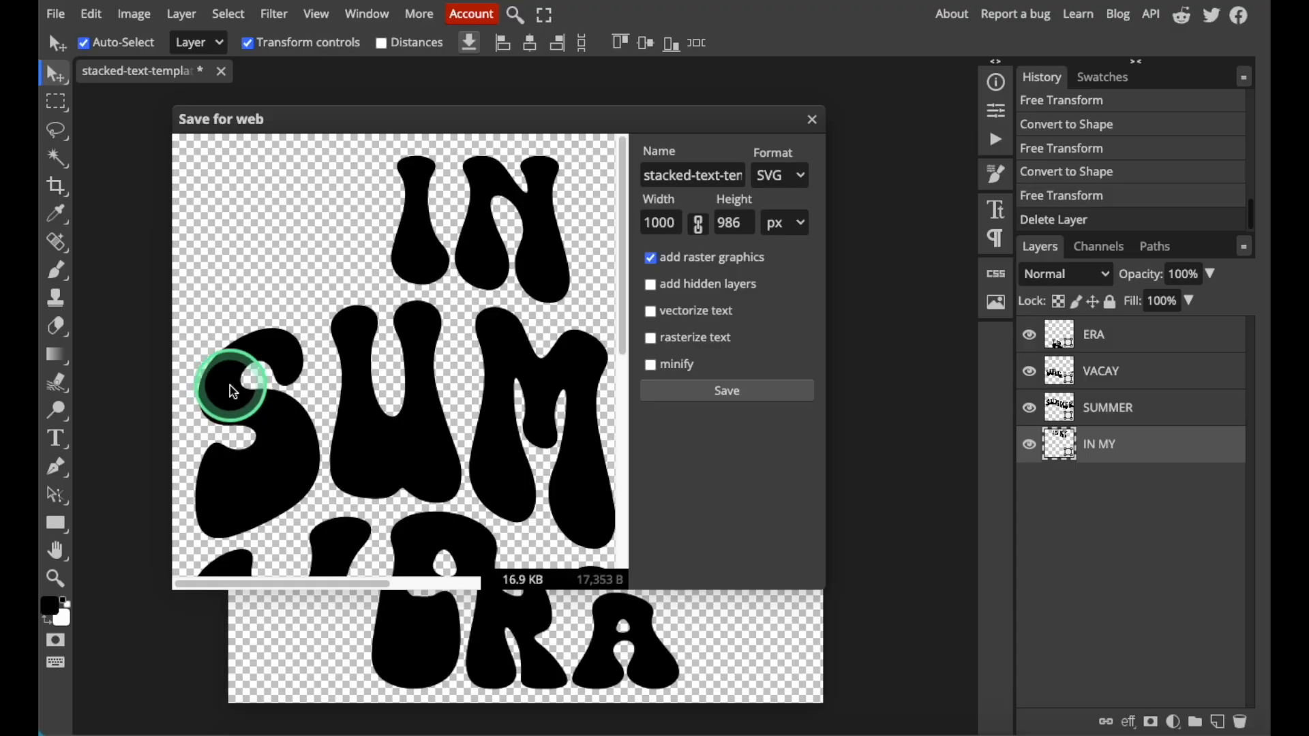
text(in my summer era)
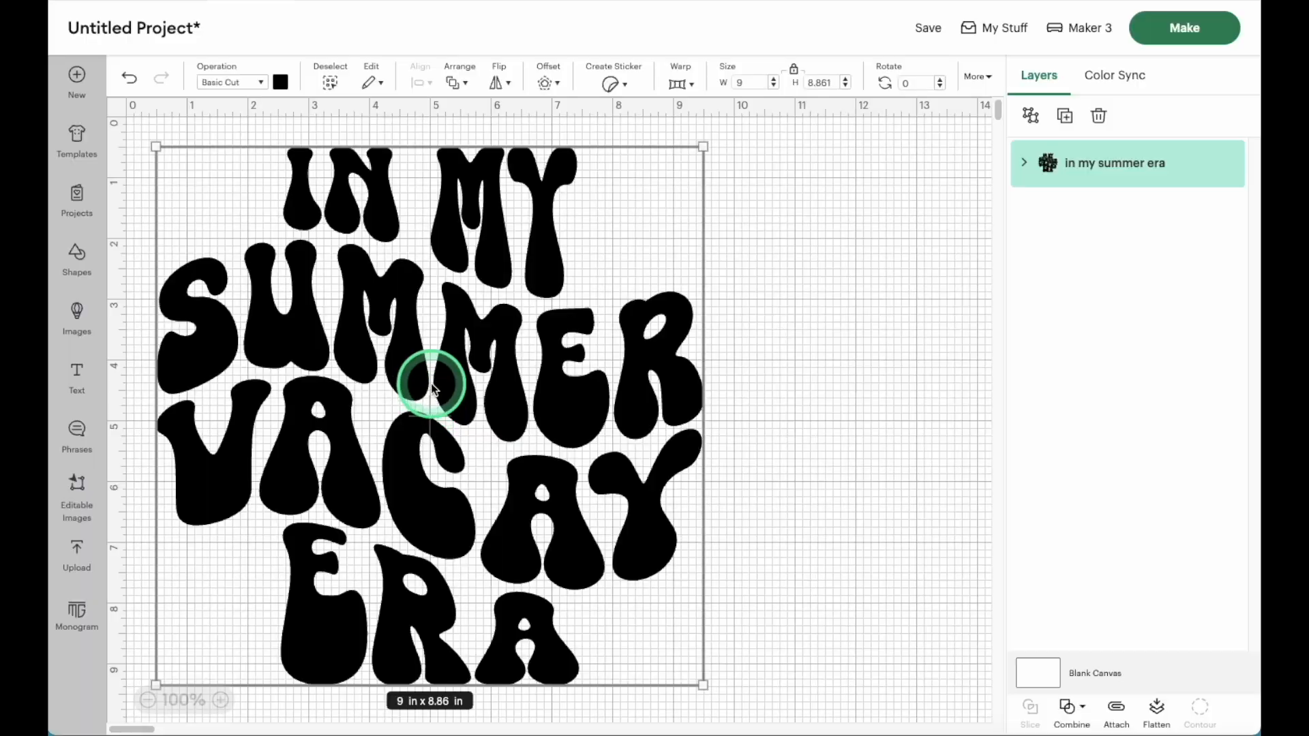
Step: In Cricut Design Space, move the imported design about 2.3 inches to the right and recolour its IN MY layer light orange
drag(432, 383, 598, 376)
click(1033, 172)
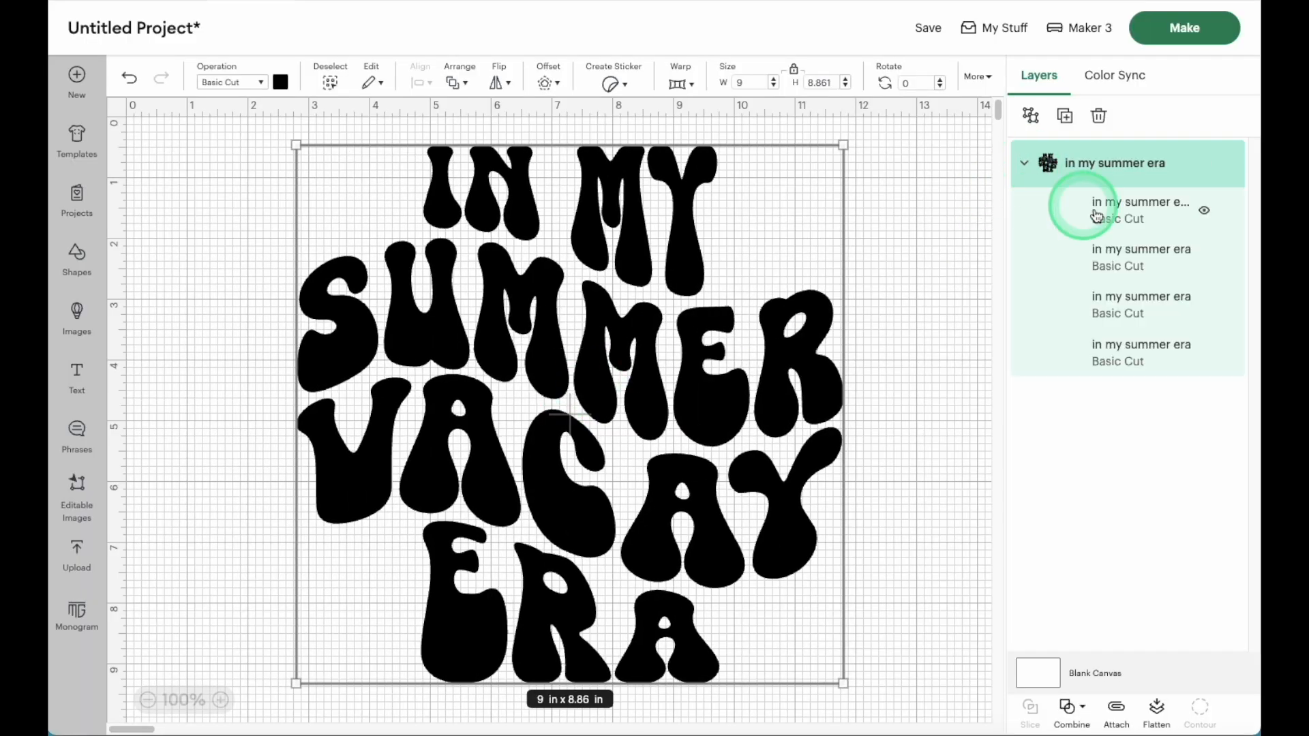
click(1132, 364)
click(279, 82)
click(424, 183)
Step: Recolour the SUMMER layer orange and the VACAY layer golden yellow
click(1044, 306)
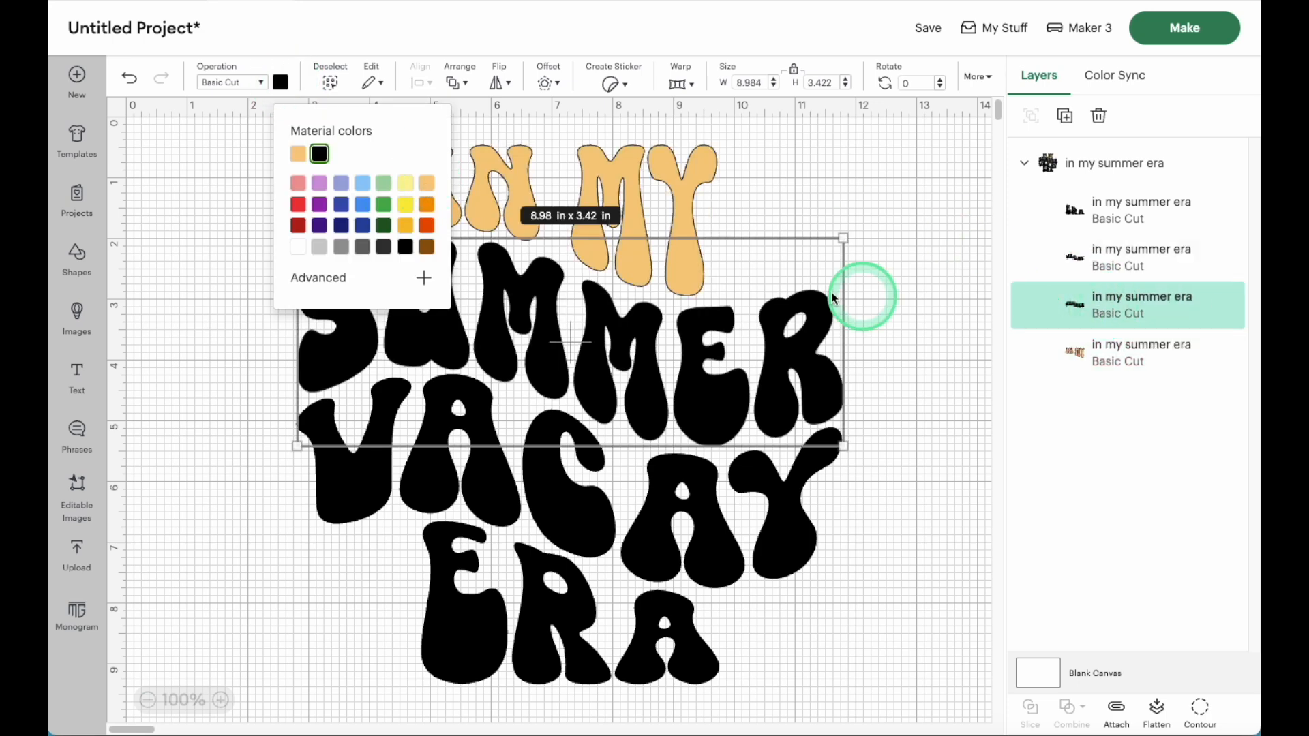
click(432, 206)
click(1132, 258)
click(406, 225)
Step: Recolour the ERA layer red-orange and deselect it
click(1132, 210)
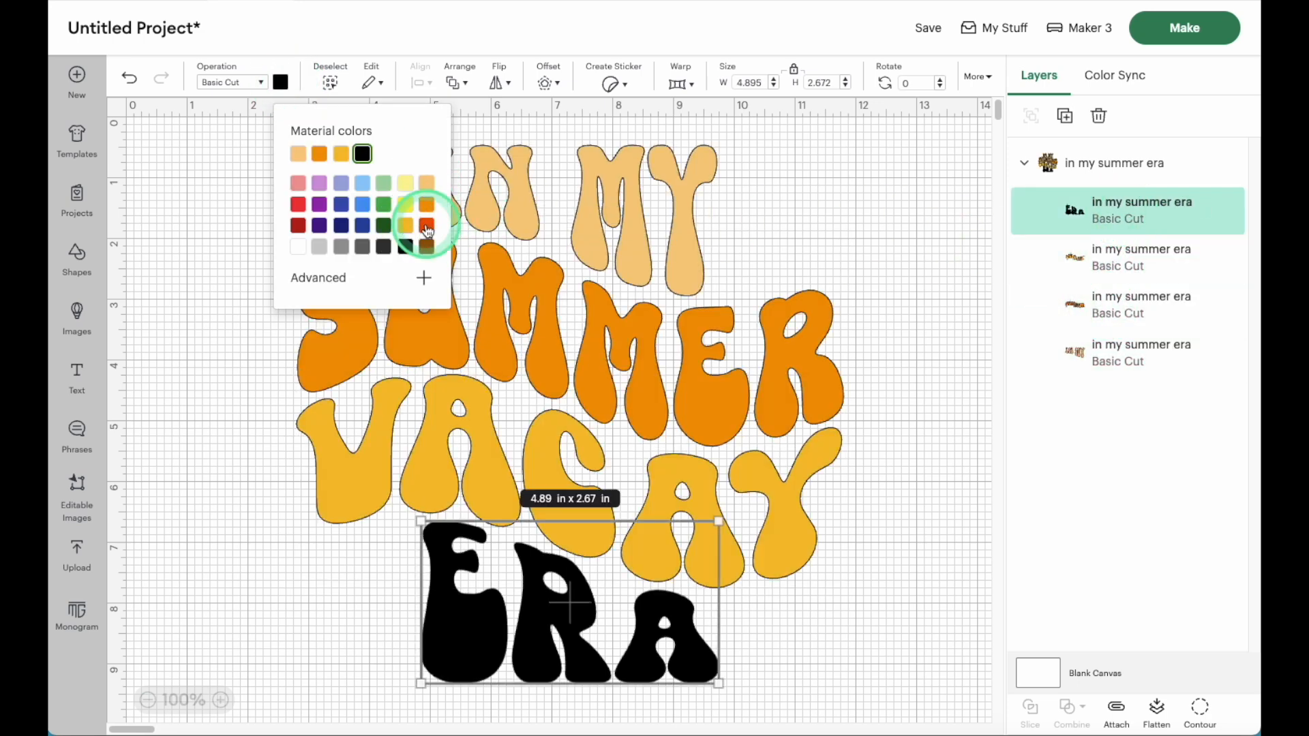
click(796, 214)
click(915, 218)
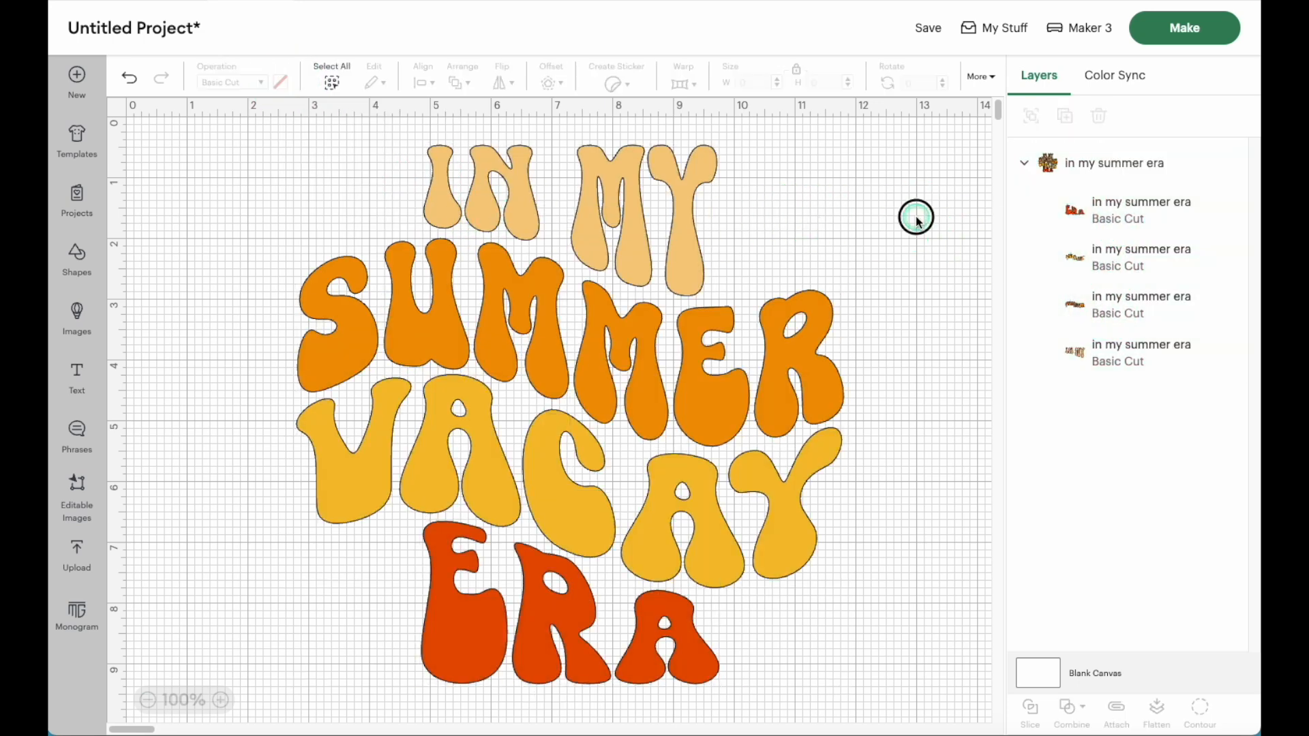
Step: Send the design to the mat preview and examine the separate colour mats for ERA, SUMMER, IN MY and VACAY
click(1166, 36)
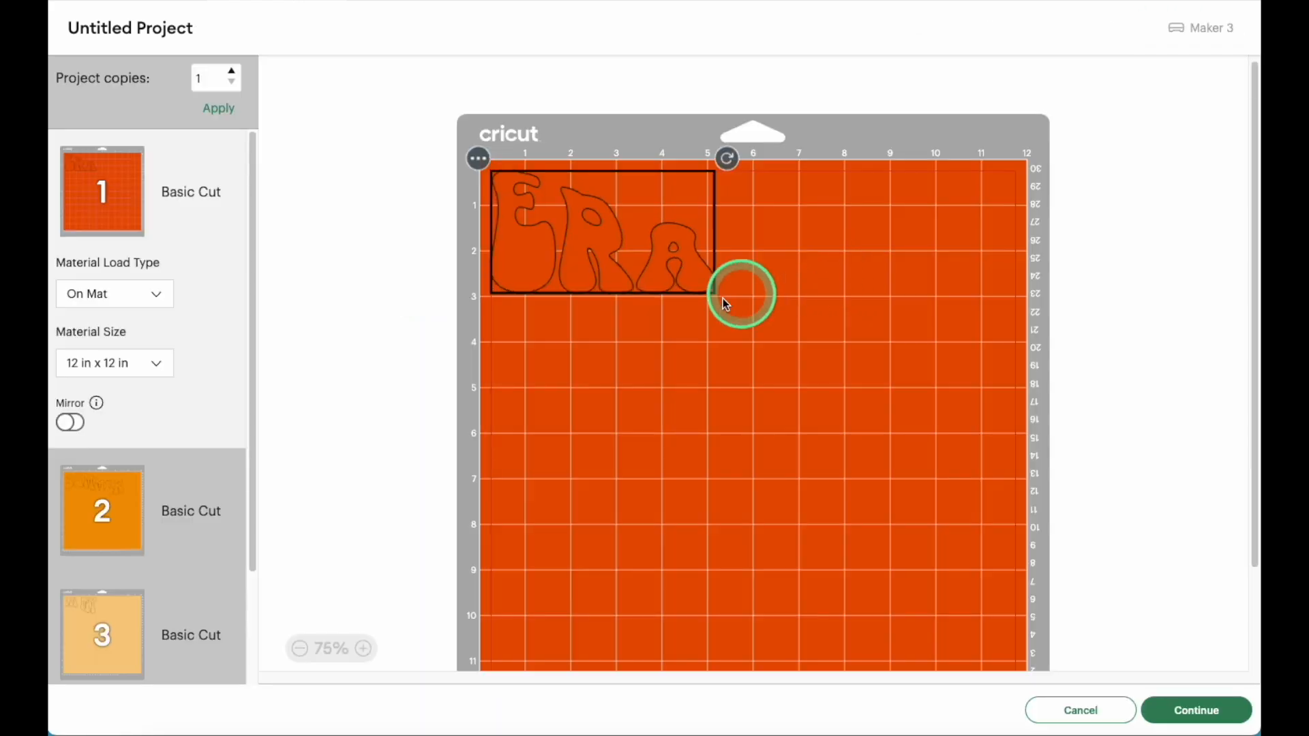
scroll(198, 477, down, 2)
click(165, 411)
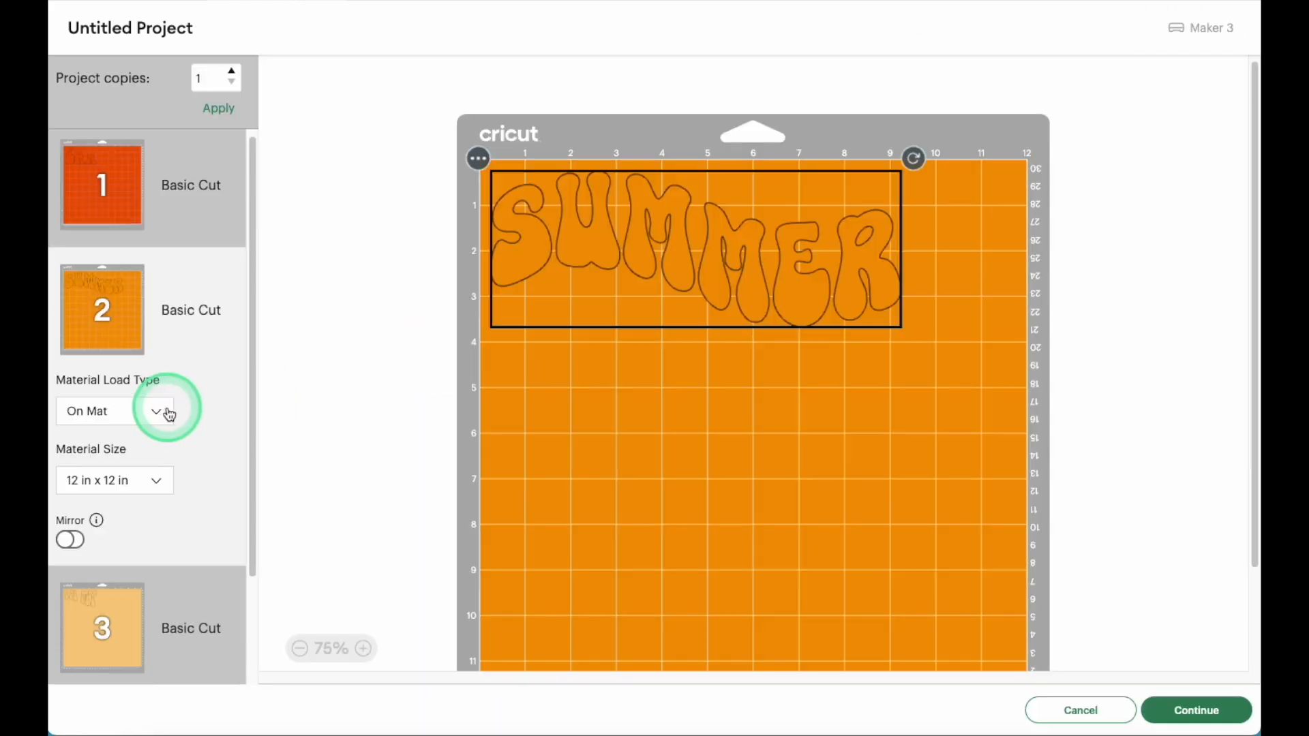
scroll(167, 433, down, 2)
click(160, 501)
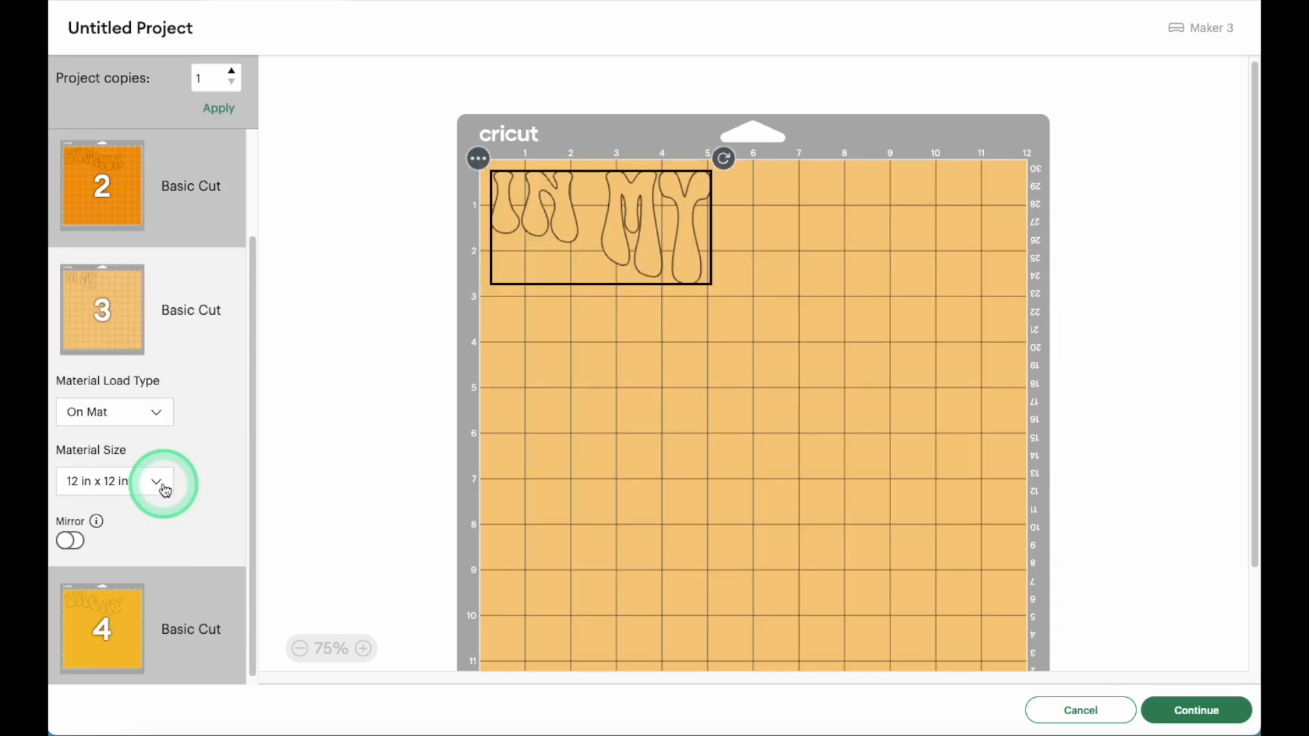
click(129, 607)
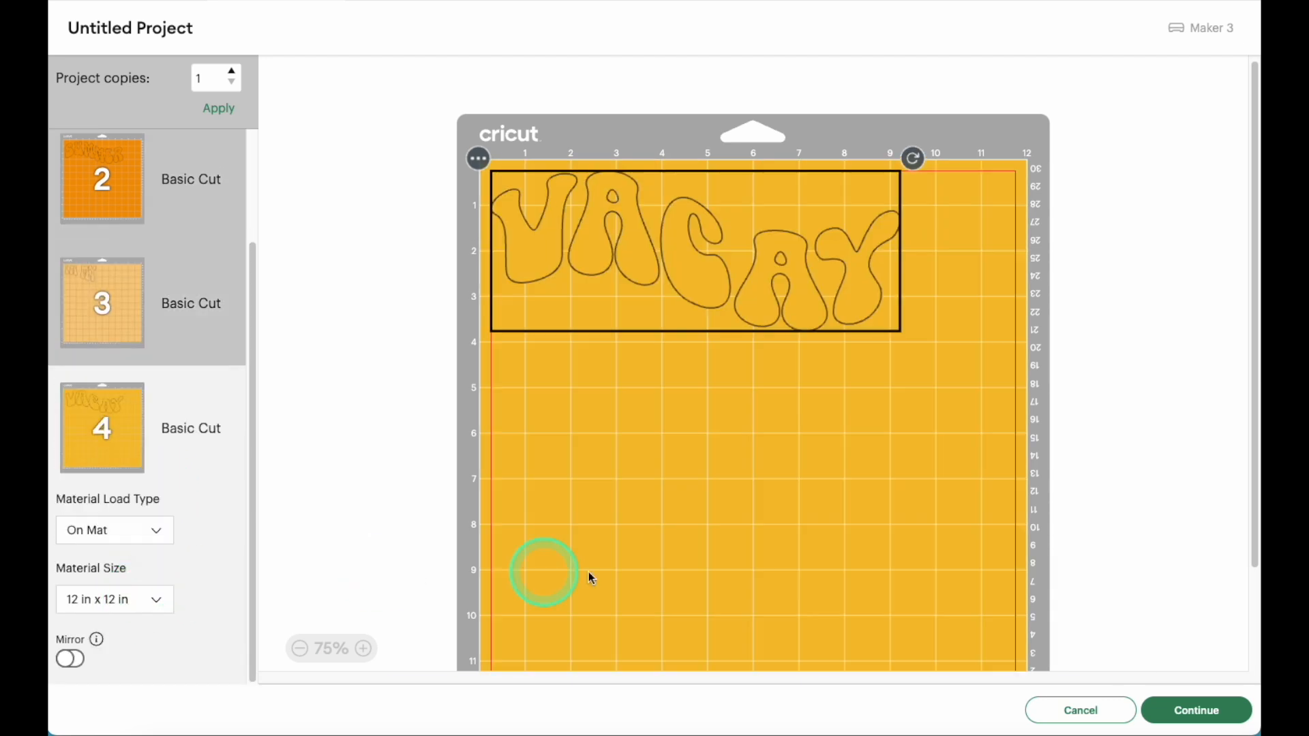